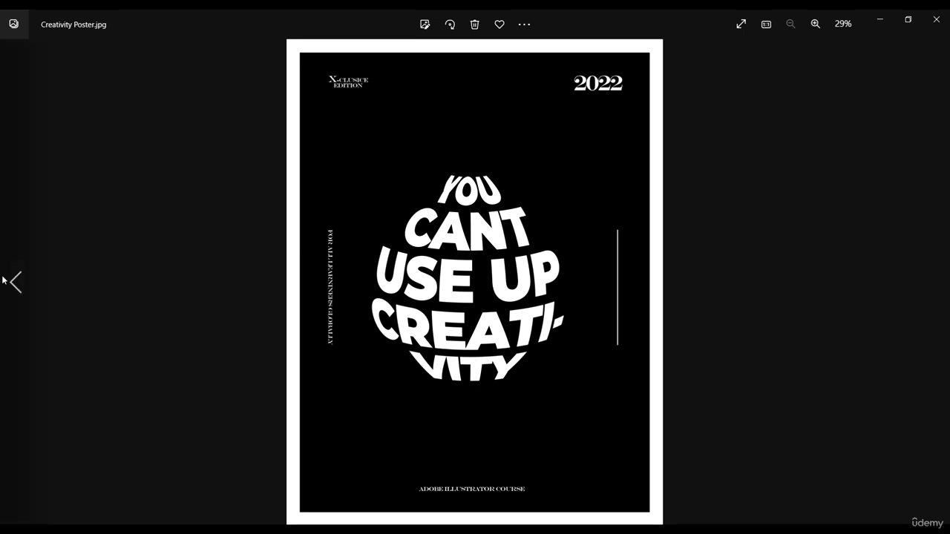
- Compare the two finished poster images, then switch to Illustrator and open the Creativity Poster Illustrator file
left_click(18, 282)
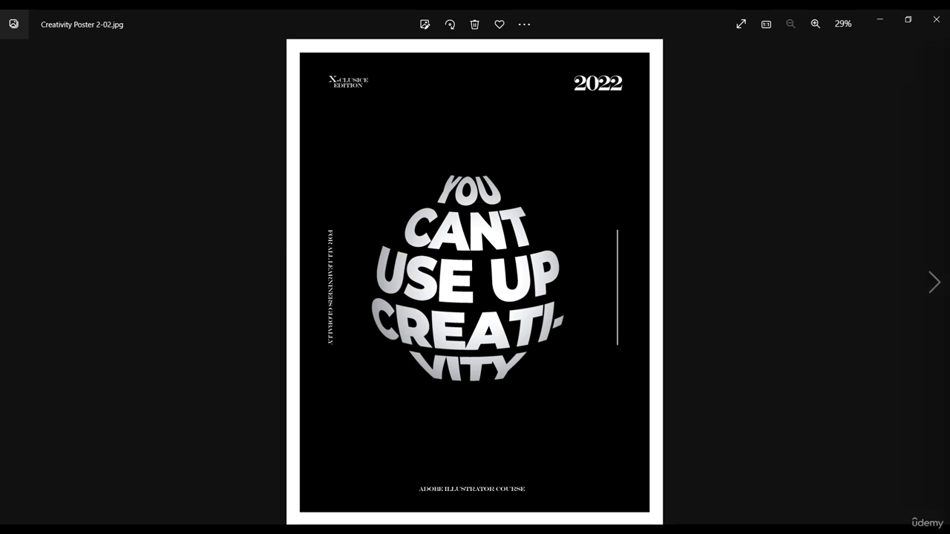
left_click(924, 293)
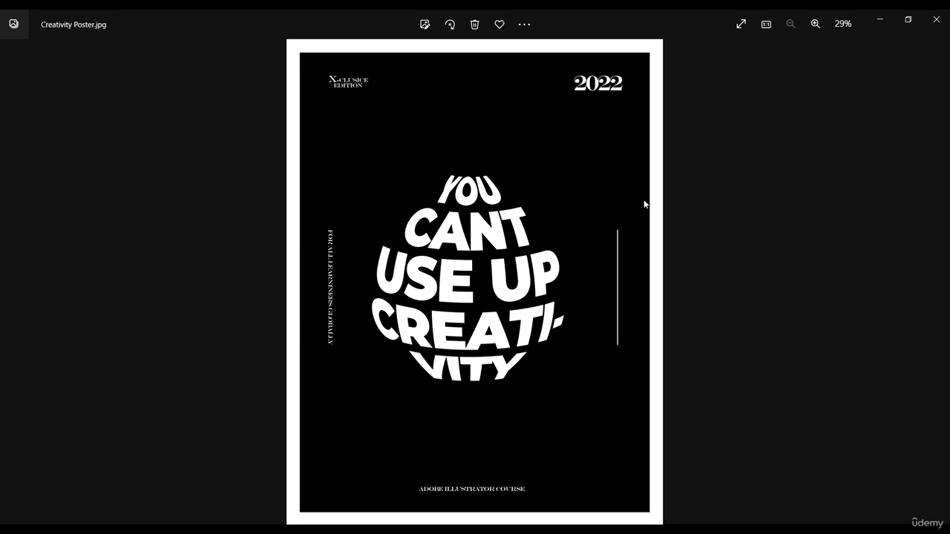
left_click(548, 524)
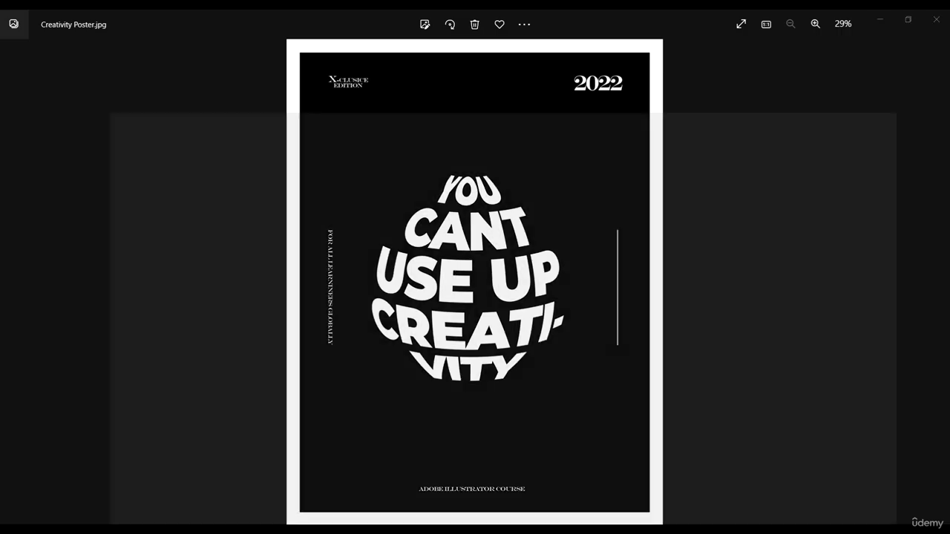
scroll(438, 407, "down", 4)
scroll(290, 295, "up", 4)
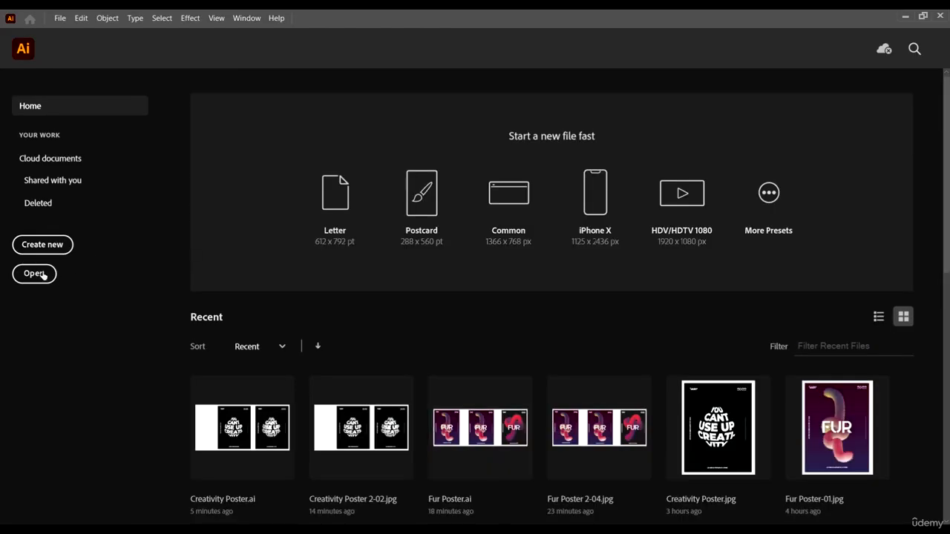
left_click(34, 274)
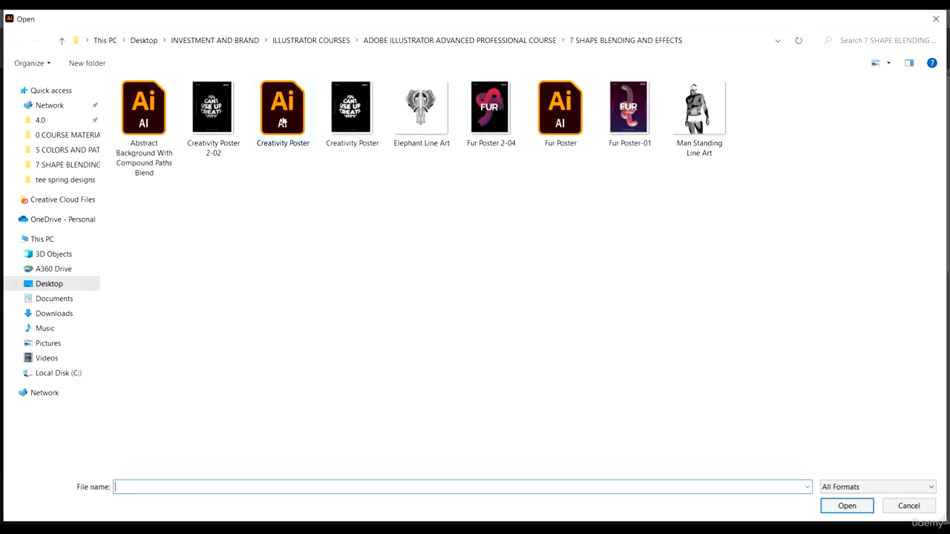
left_click(283, 119)
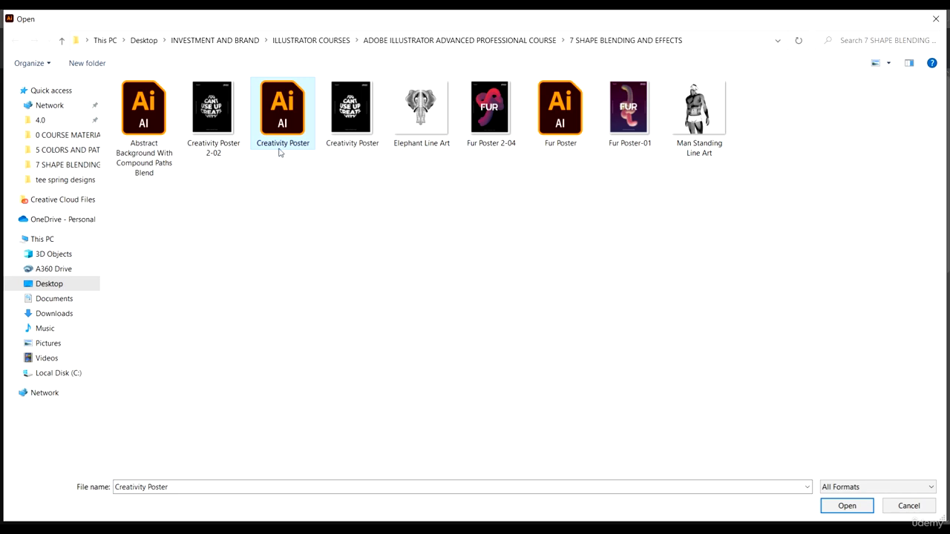
left_click(847, 505)
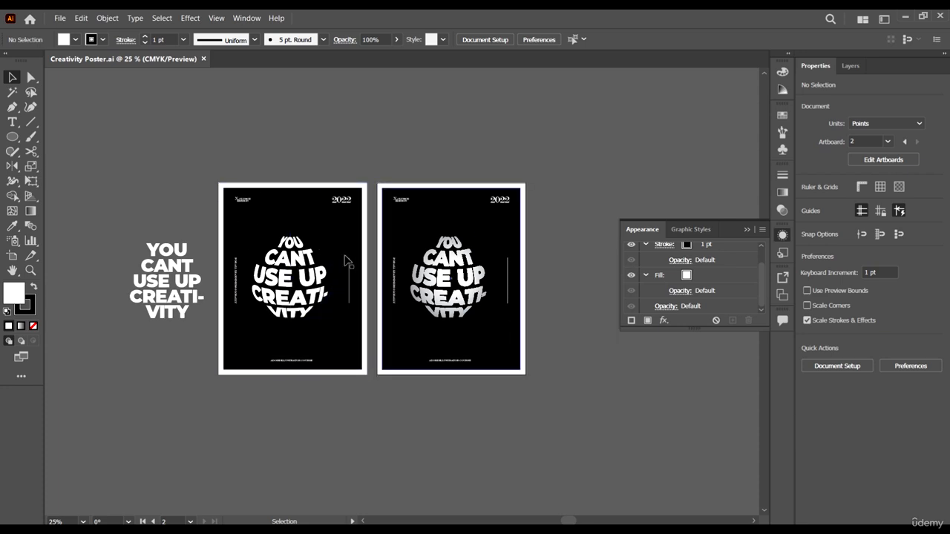
- Collapse the floating Appearance panel and duplicate the second poster artboard to the right of the existing ones
scroll(595, 407, "right", 1)
left_click(594, 406)
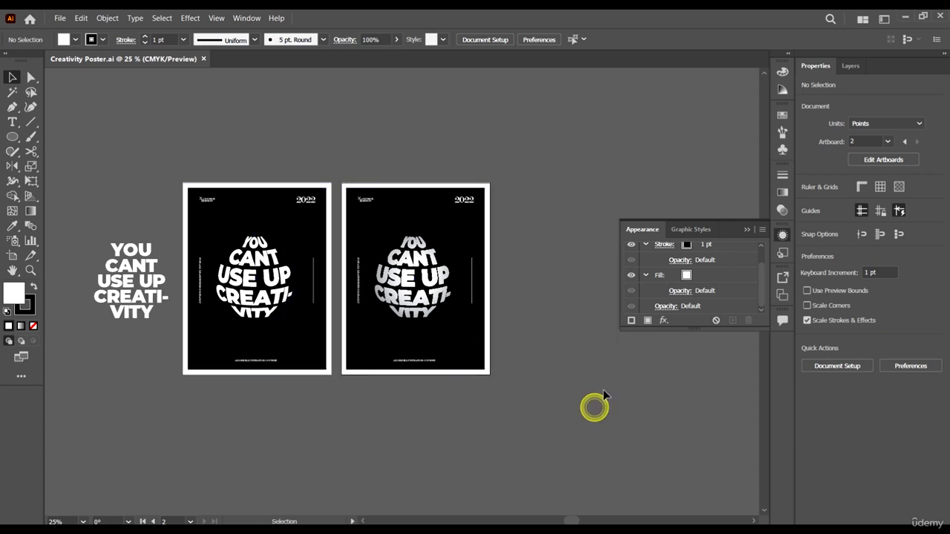
left_click(745, 229)
scroll(572, 304, "right", 1)
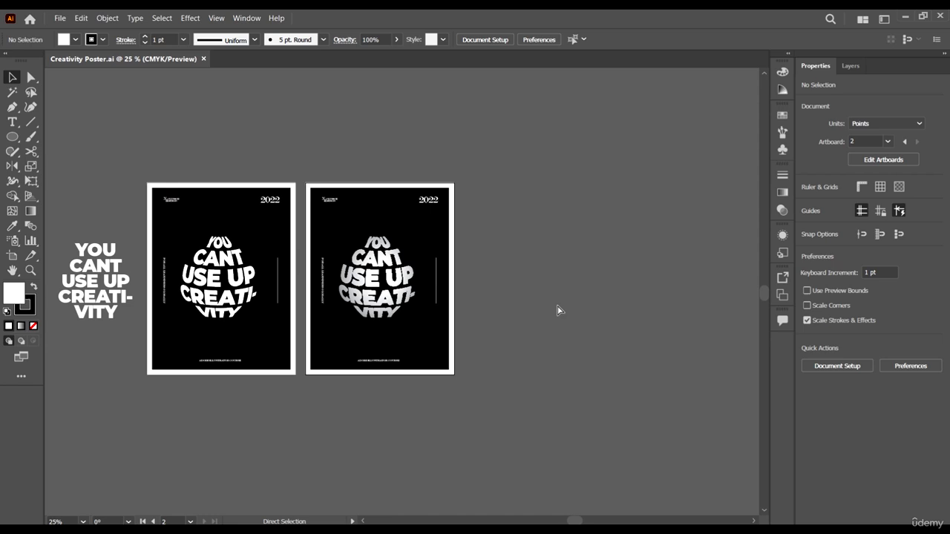
left_click(12, 256)
left_click(322, 189)
left_click_drag(346, 192, 483, 211)
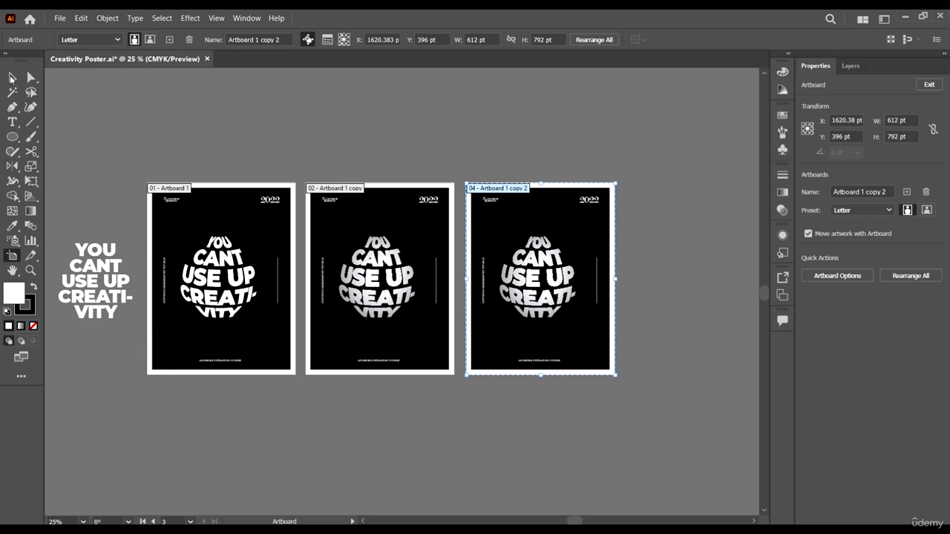
left_click(11, 77)
- Delete all the copied poster artwork from the new third artboard, leaving the artboard in place
left_click(662, 176)
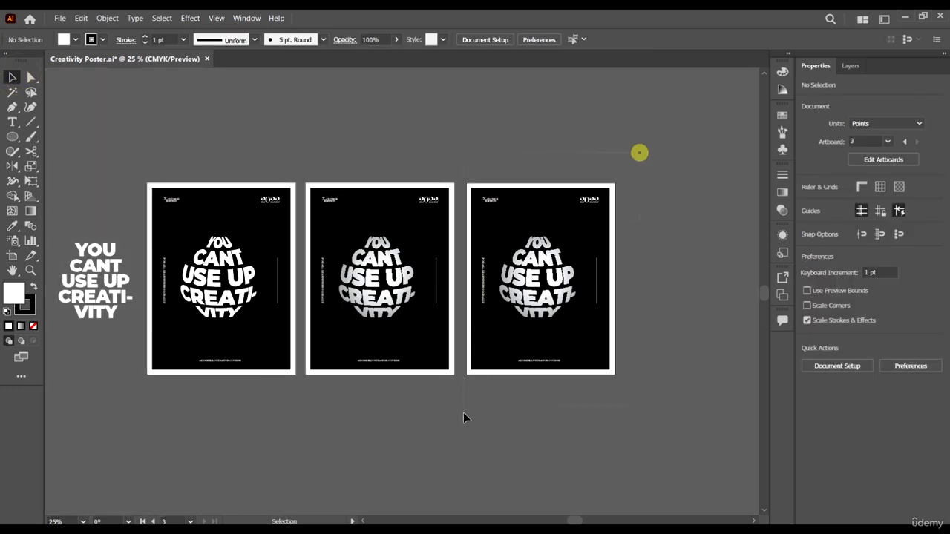
key("ctrl+alt+a")
key("Delete")
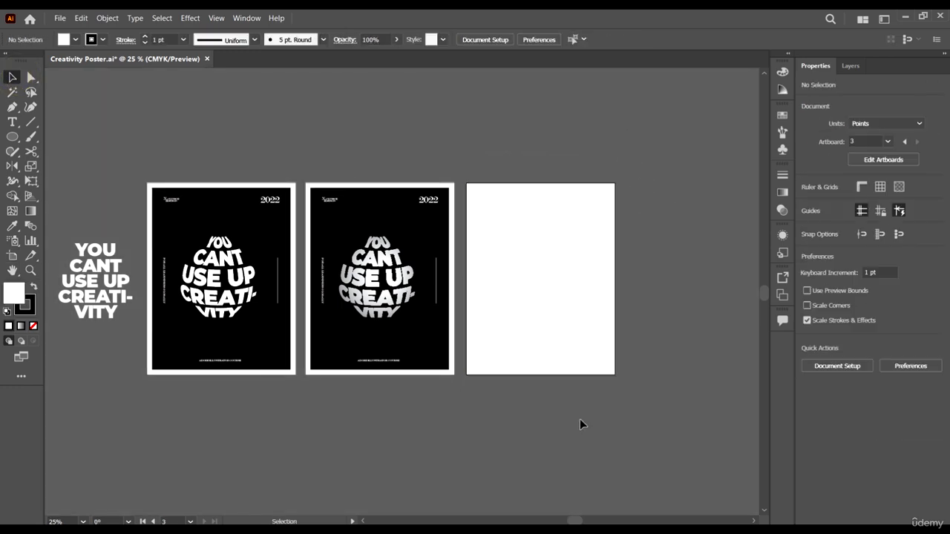
left_click(602, 407)
- Draw a circle about 333 pt in diameter near the centre of the blank third artboard
scroll(520, 329, "right", 1)
scroll(520, 329, "up", 1)
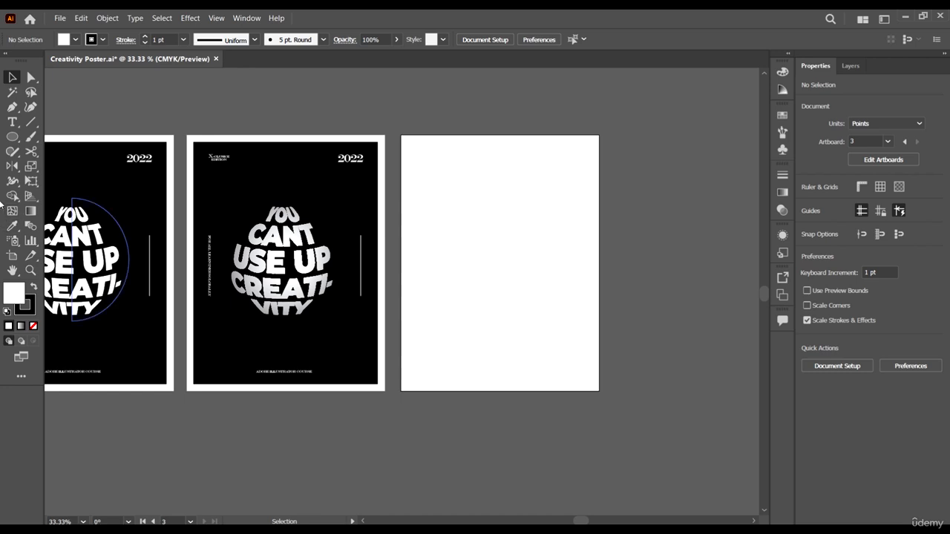
left_click(12, 137)
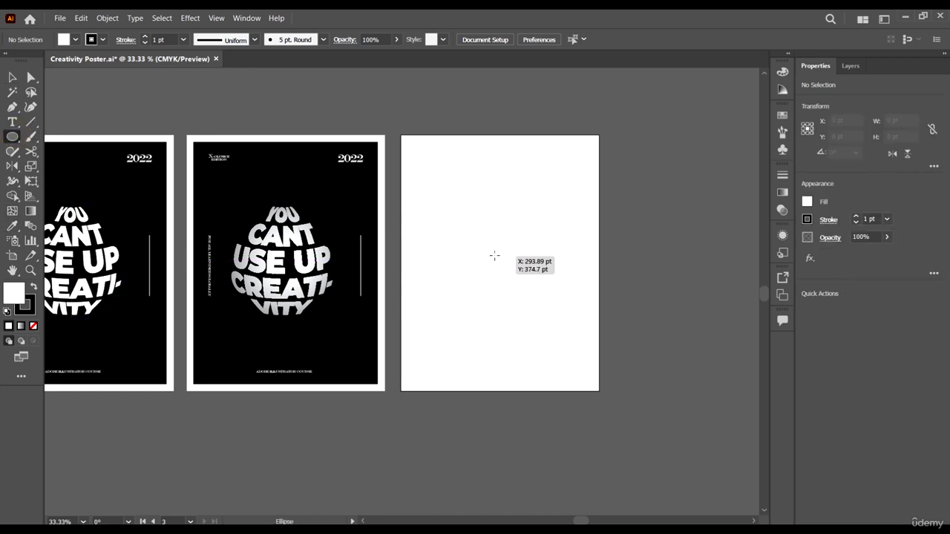
left_click_drag(499, 256, 554, 310)
left_click(12, 77)
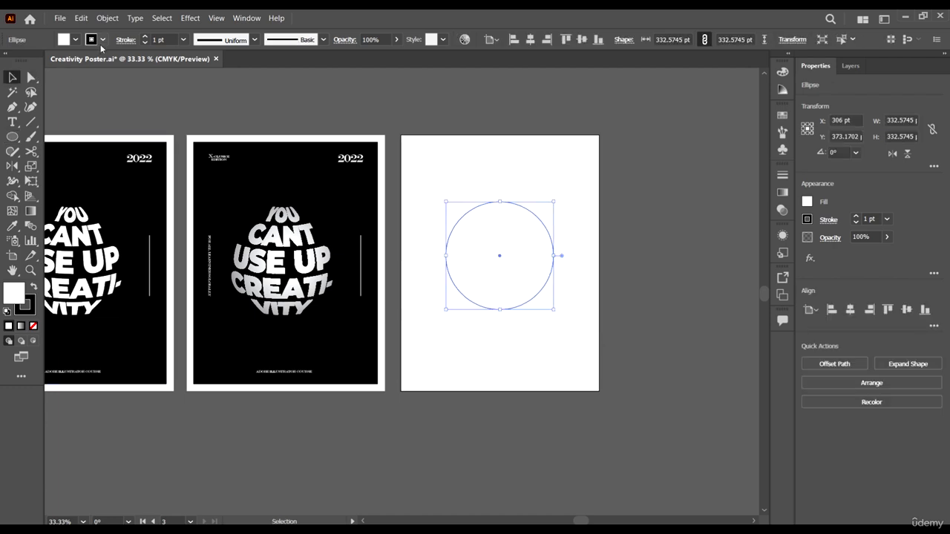
- Remove the circle's stroke, fill it with yellow and shift it slightly downward on the artboard
left_click(98, 39)
left_click(8, 61)
left_click(91, 39)
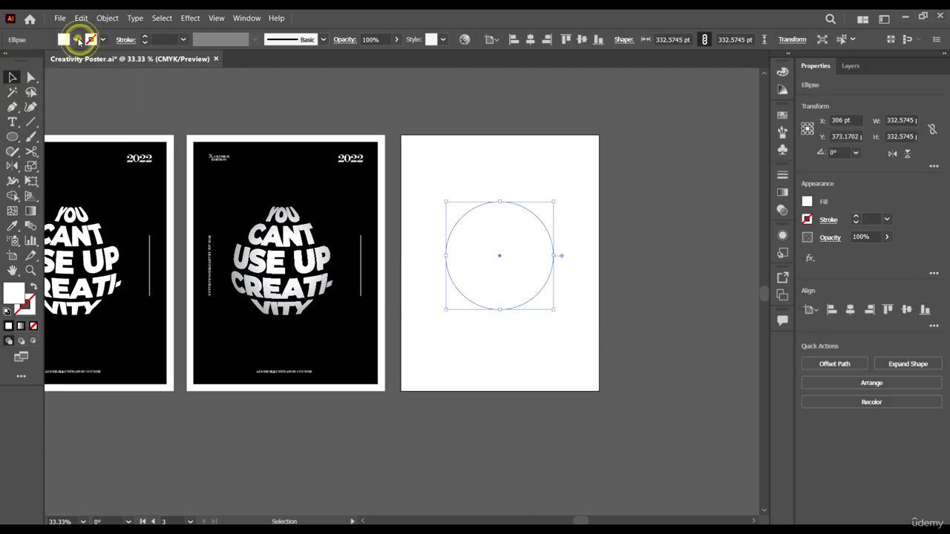
left_click(69, 79)
left_click(569, 92)
left_click_drag(538, 254, 537, 267)
- Draw a rectangle about 241 × 422 pt covering the circle's left half up to its centre and fill it green
scroll(533, 265, "up", 2)
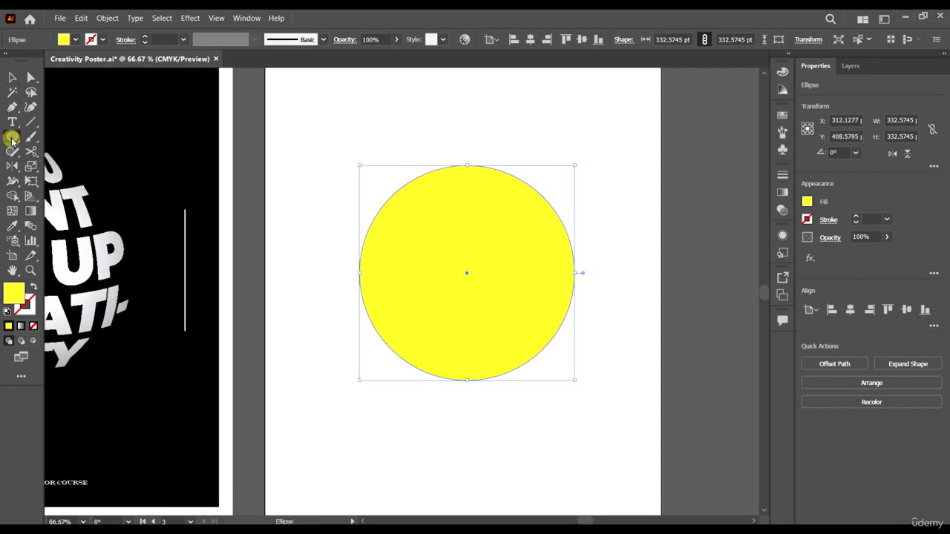
left_click_drag(12, 137, 70, 136)
left_click_drag(311, 141, 467, 416)
left_click(12, 77)
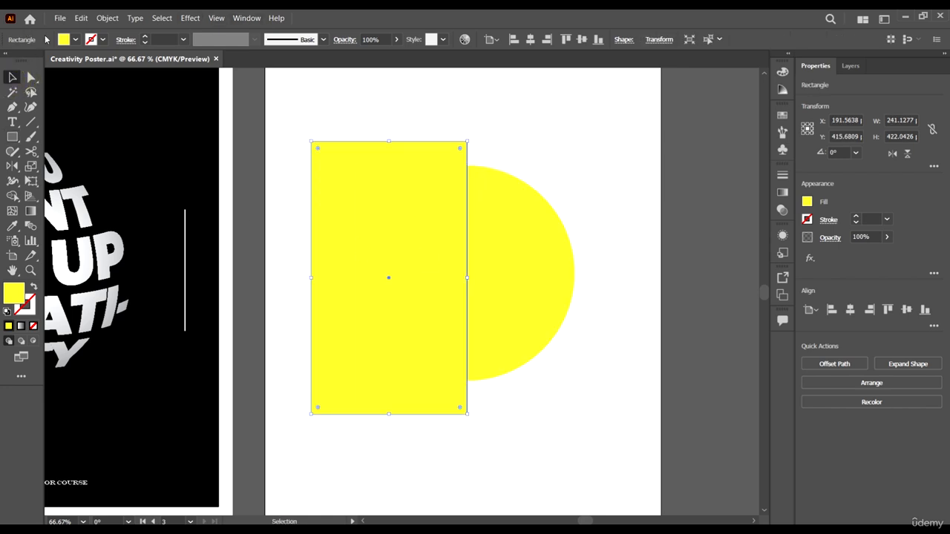
left_click(75, 40)
left_click(78, 71)
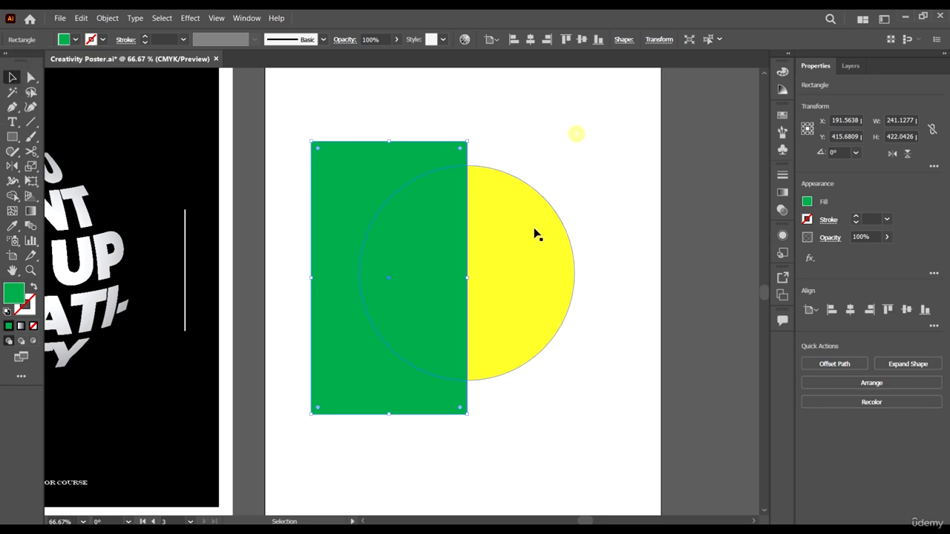
- Select both shapes and remove the green rectangle with the overlapped left half of the circle using Shape Builder
scroll(469, 156, "up", 3)
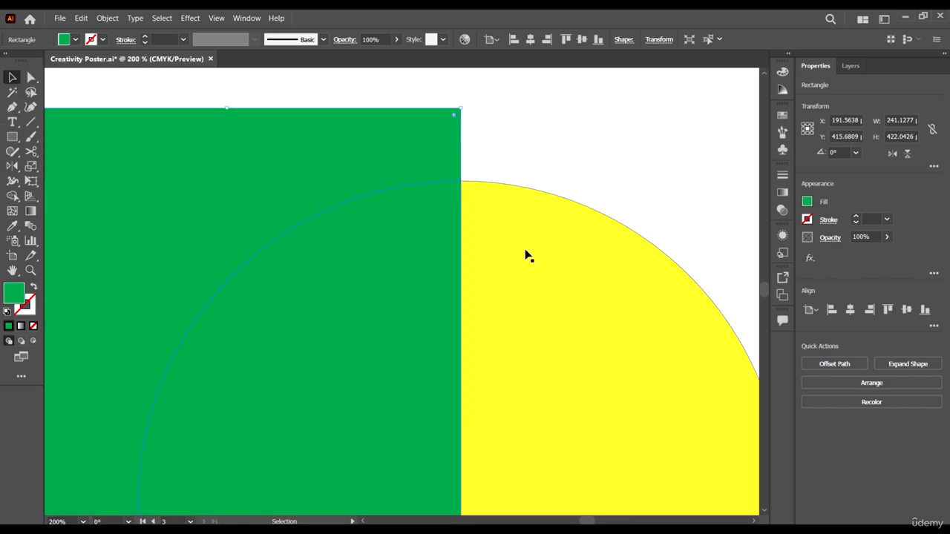
scroll(526, 256, "down", 4)
scroll(534, 326, "up", 2)
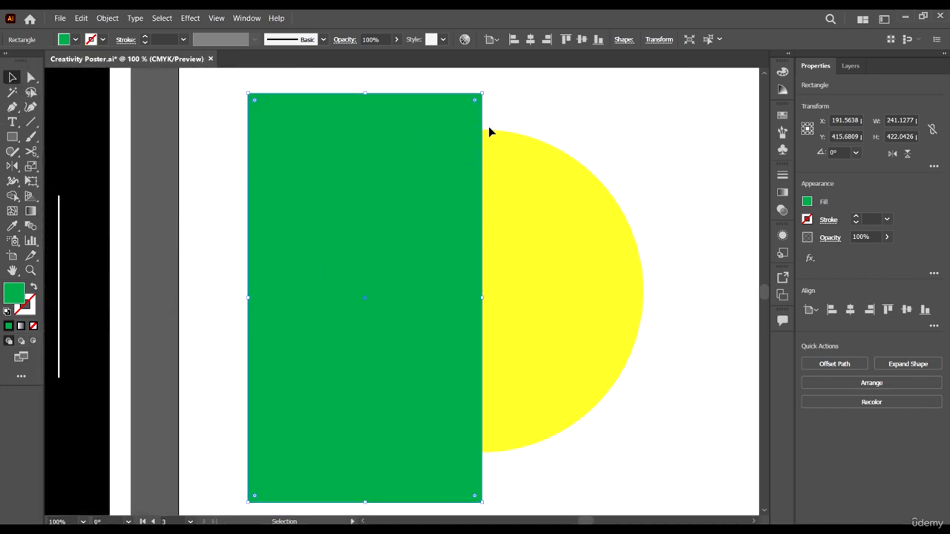
scroll(489, 132, "down", 1)
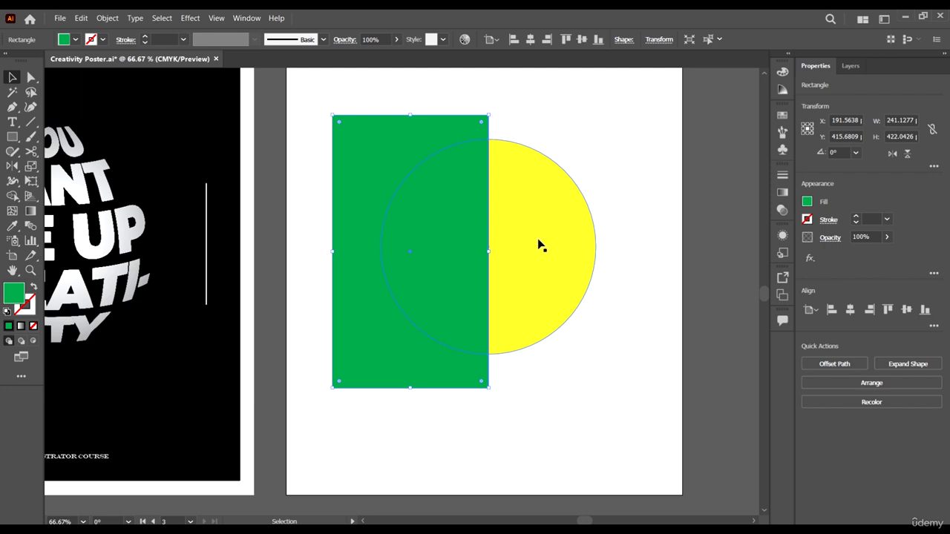
scroll(643, 302, "down", 2)
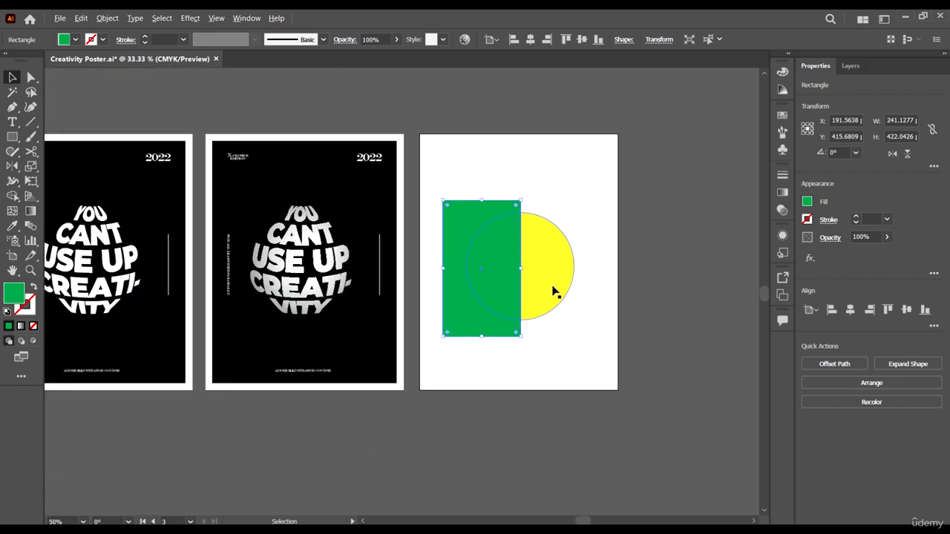
scroll(591, 314, "up", 2)
left_click_drag(582, 369, 426, 312)
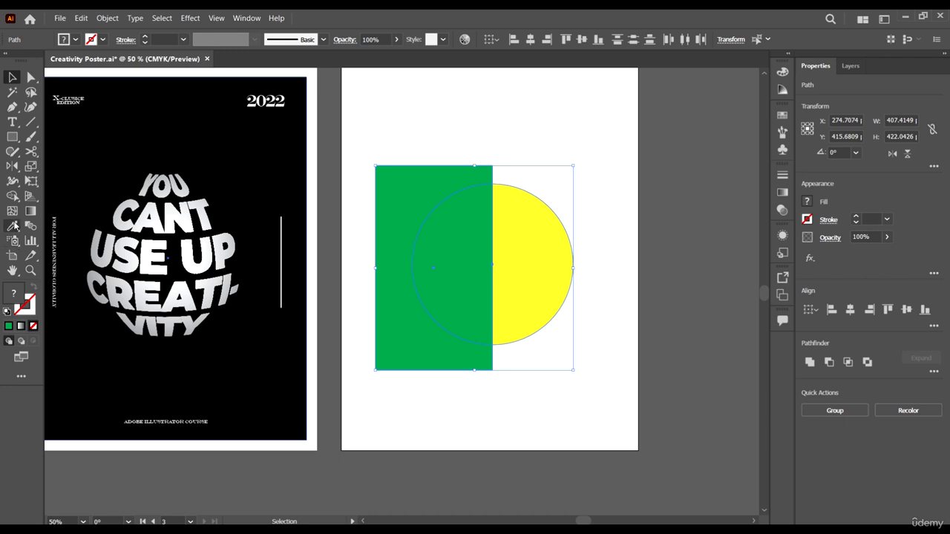
left_click(12, 195)
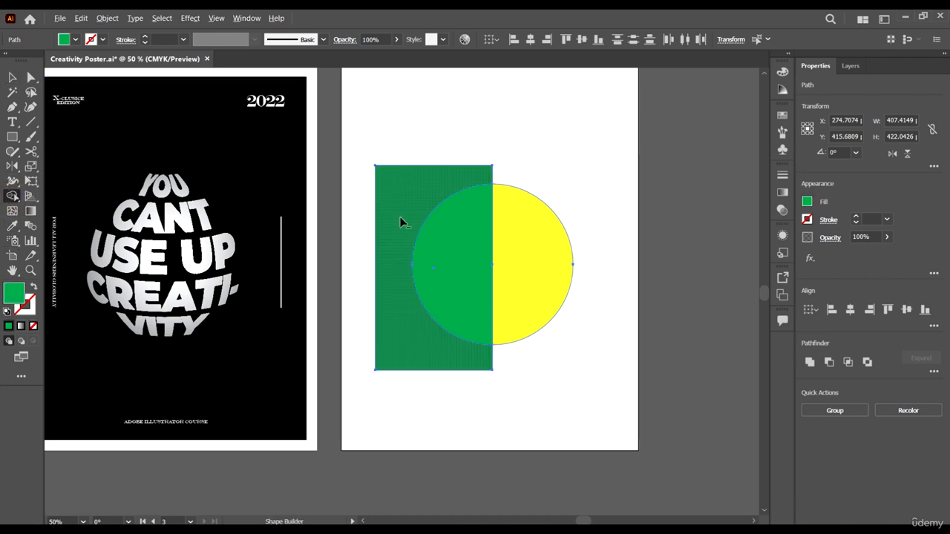
left_click_drag(399, 215, 455, 257)
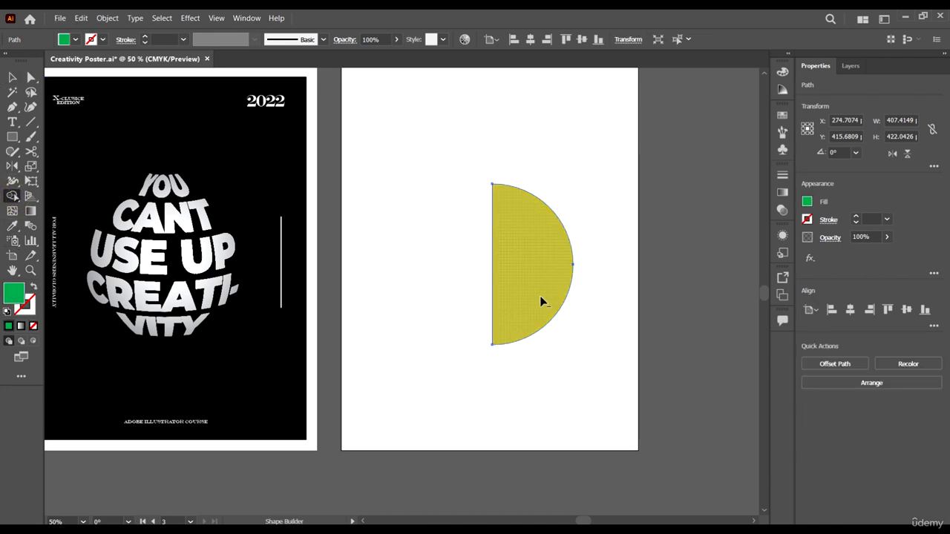
left_click(12, 76)
- Centre the yellow half circle vertically on the third artboard
scroll(645, 326, "right", 2)
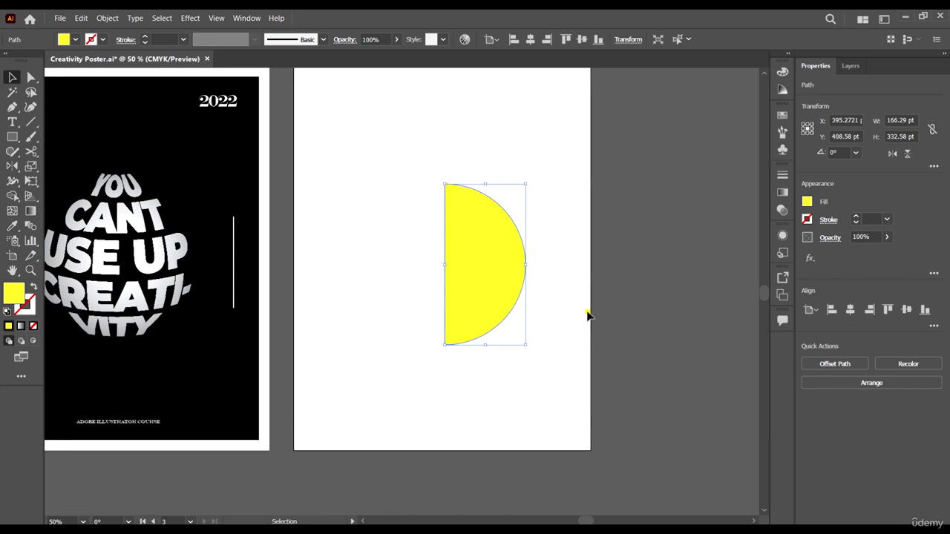
left_click(586, 314)
left_click(507, 254)
scroll(621, 215, "up", 2)
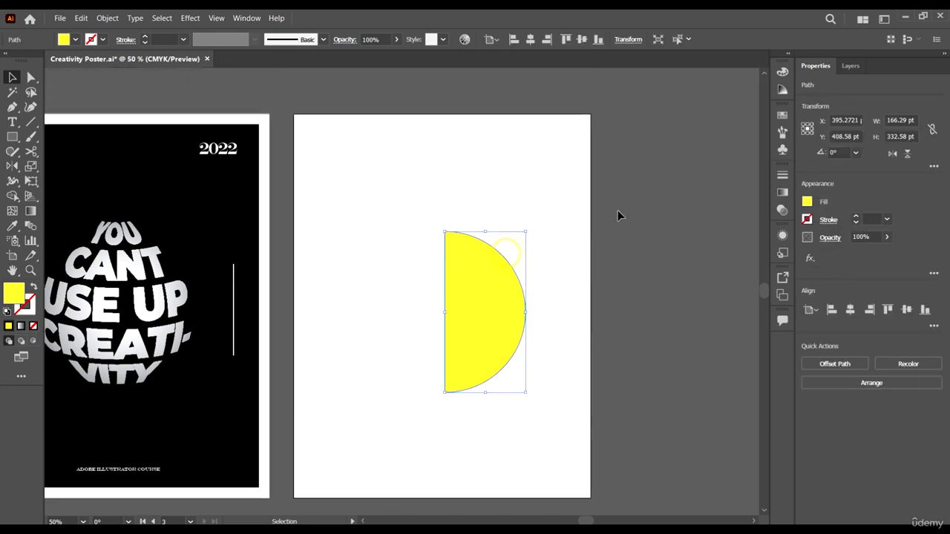
left_click(582, 39)
left_click(614, 314)
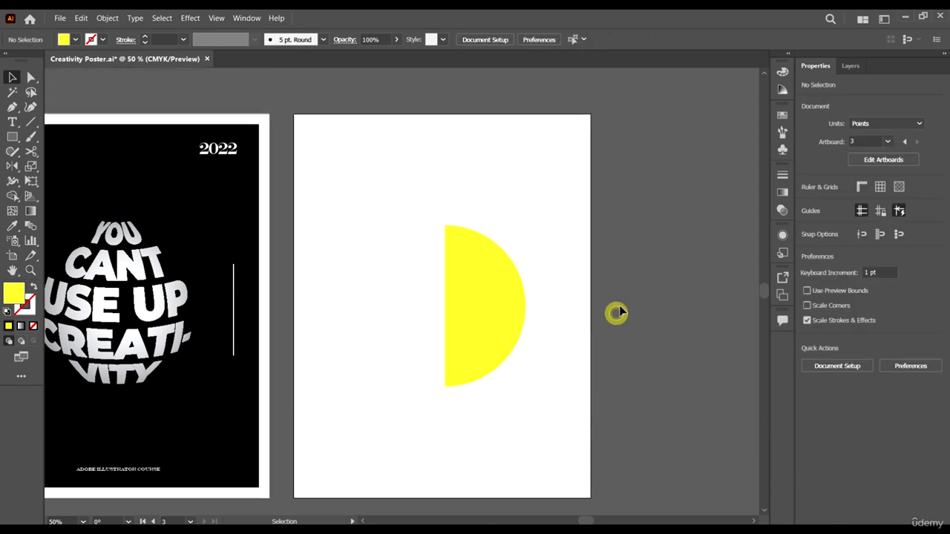
- Change the half circle's fill to white
scroll(615, 314, "down", 1)
scroll(521, 290, "left", 2)
left_click(523, 290)
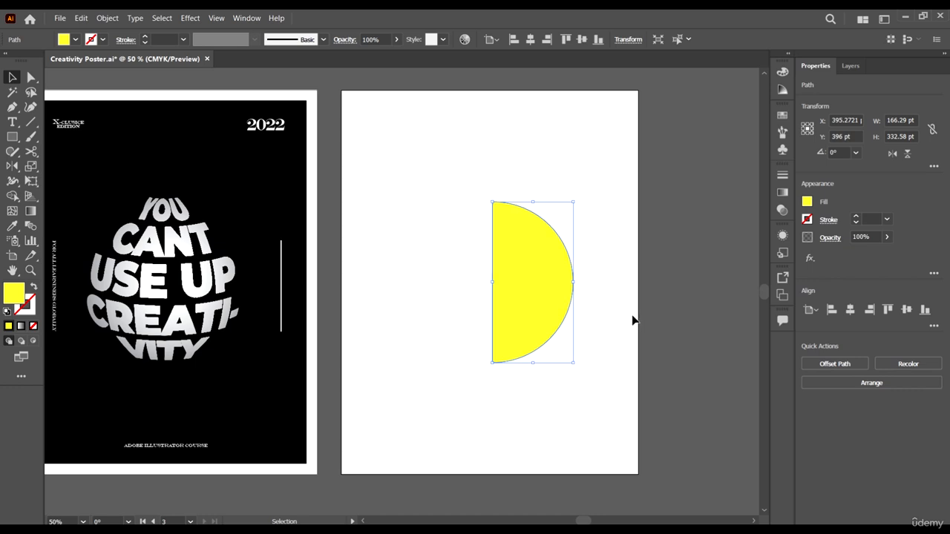
left_click(76, 40)
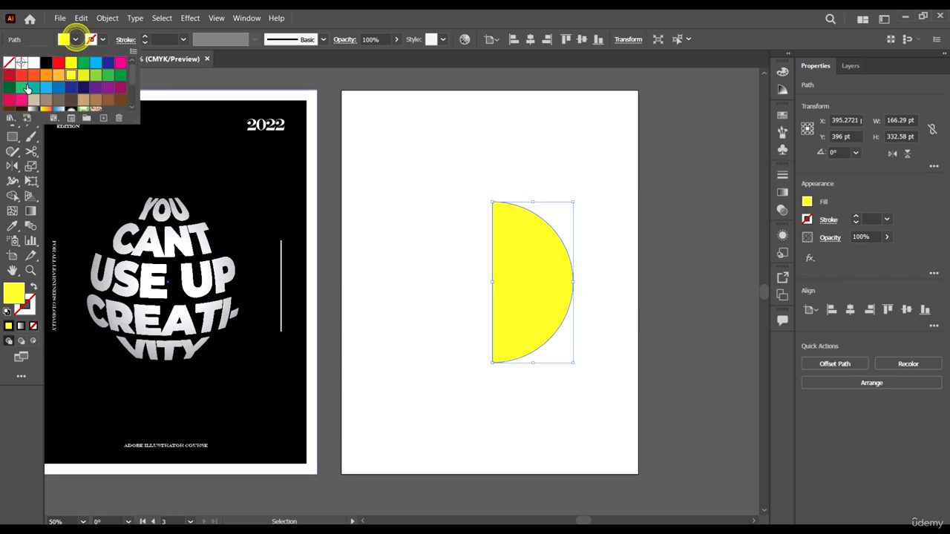
left_click(33, 65)
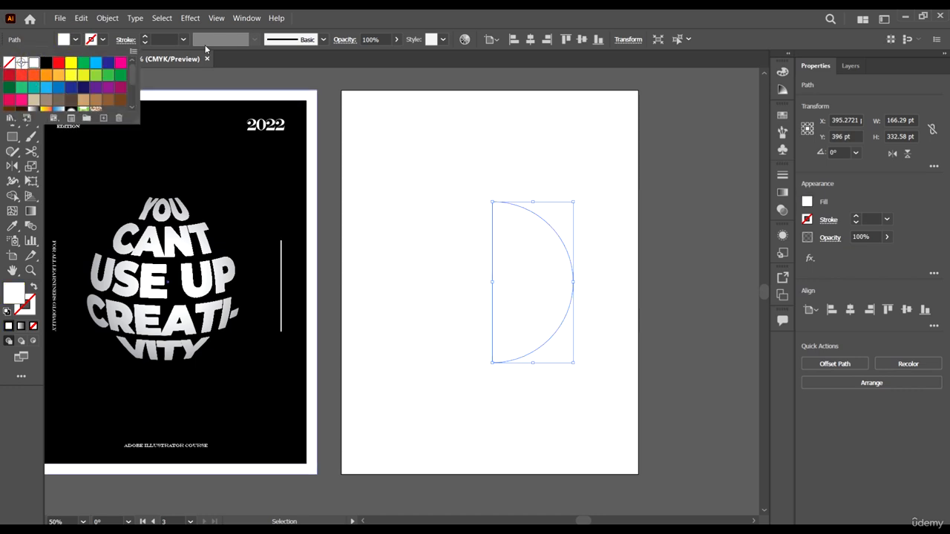
left_click(185, 18)
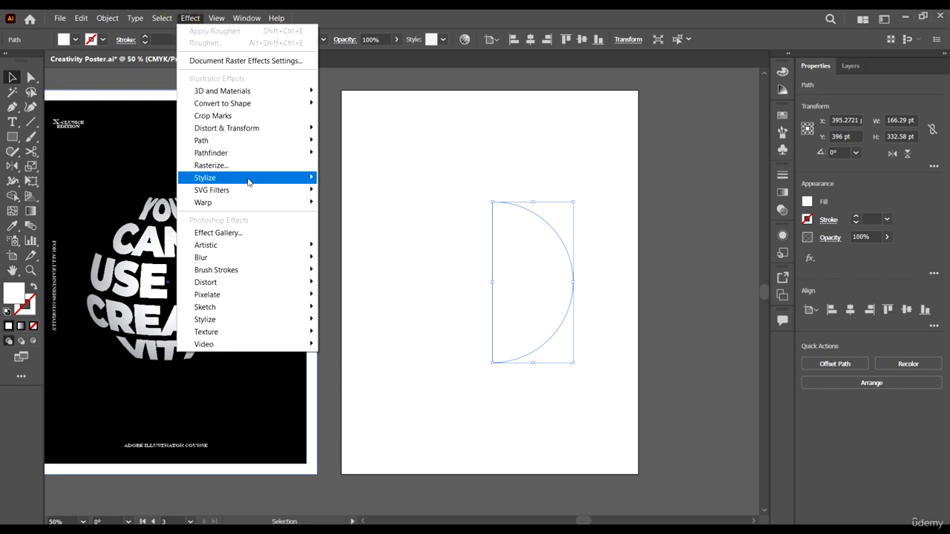
mouse_move(236, 92)
mouse_move(386, 151)
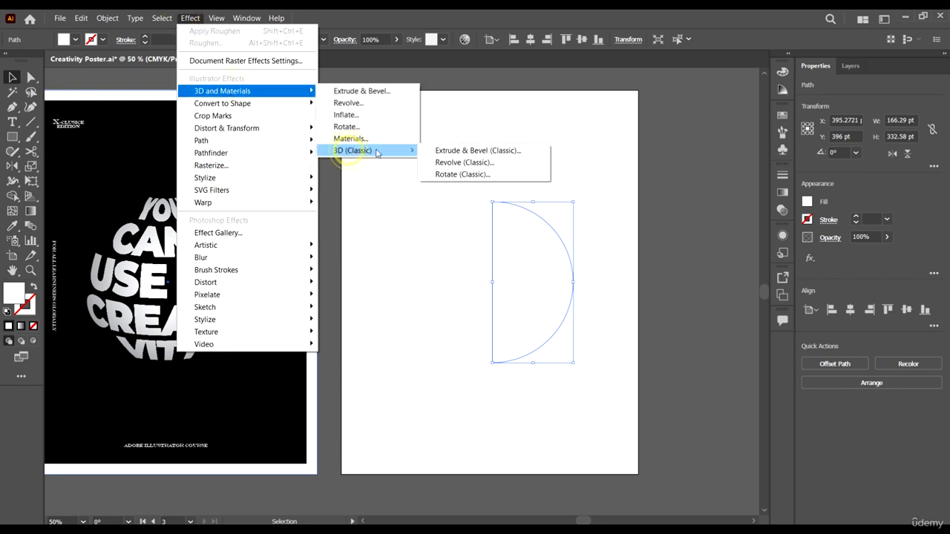
left_click(481, 153)
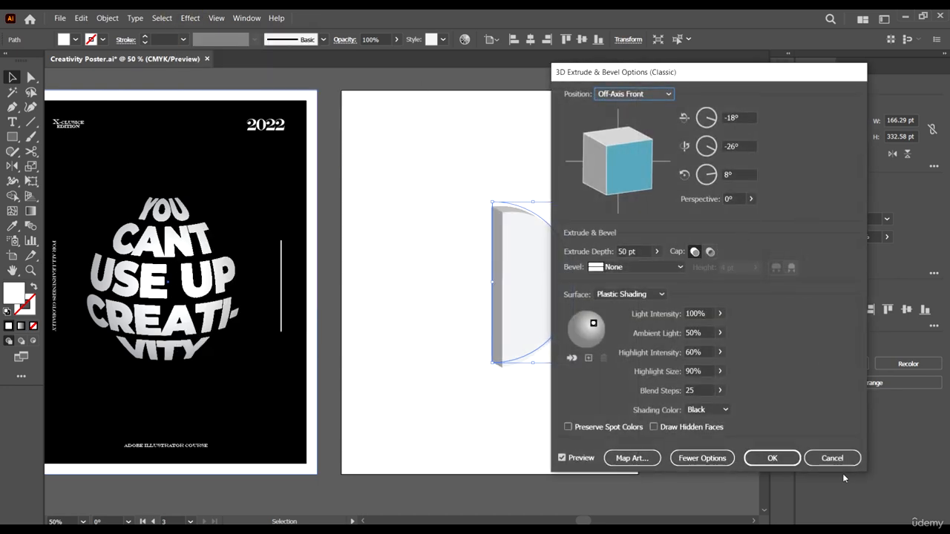
left_click(833, 458)
- Apply a classic 3D Revolve to the half circle with Plastic Shading and its light moved to the centre of the sphere
left_click(190, 18)
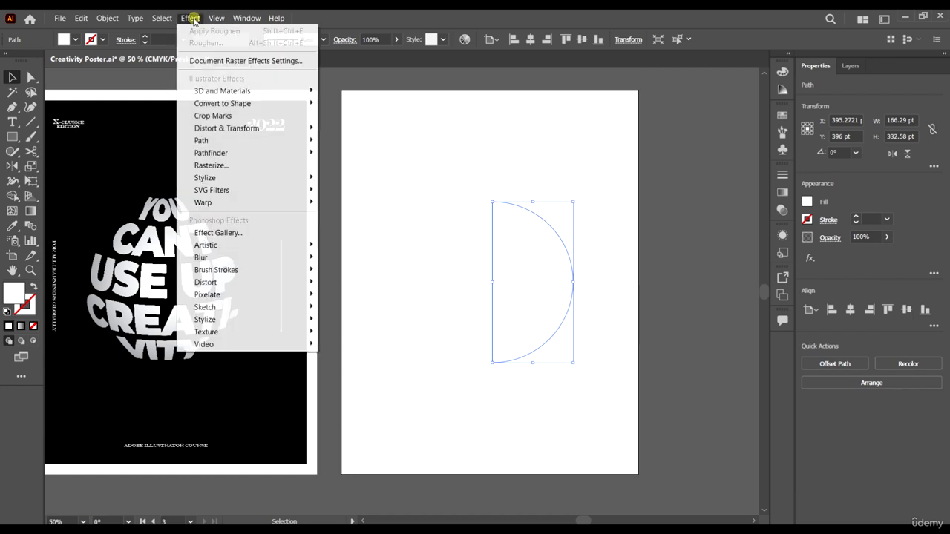
mouse_move(272, 90)
mouse_move(379, 152)
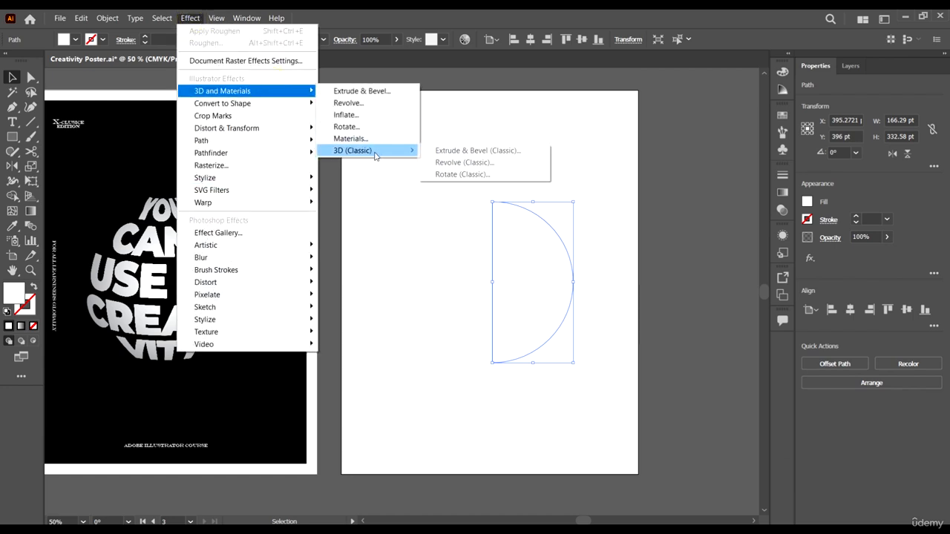
left_click(468, 163)
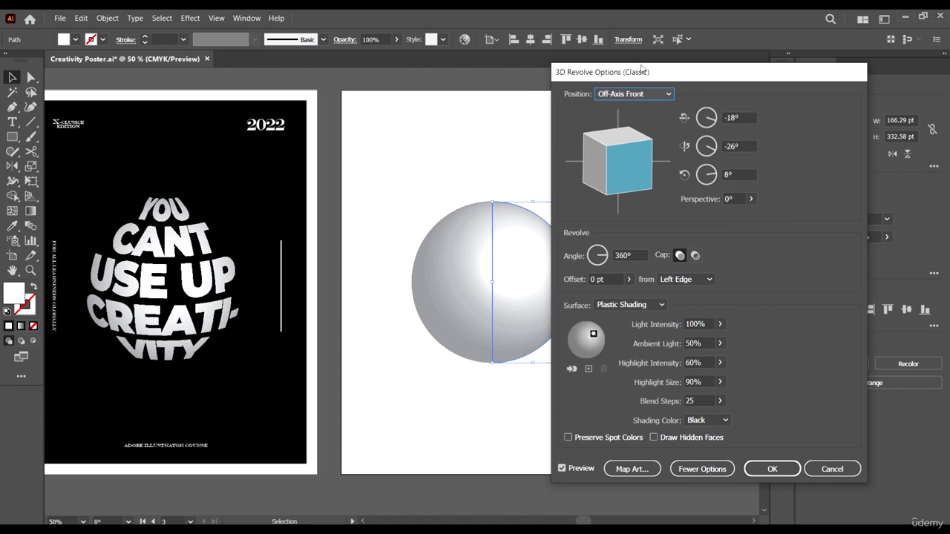
left_click_drag(642, 69, 744, 66)
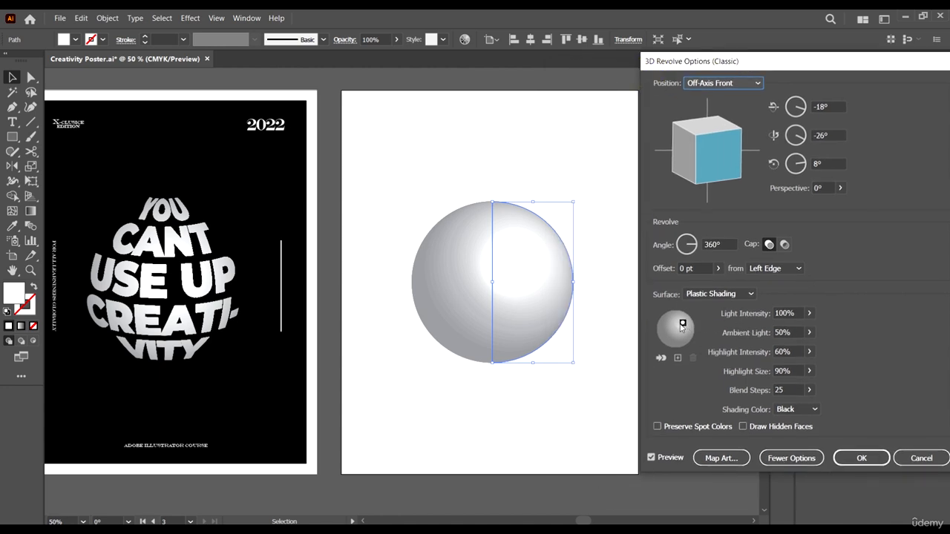
left_click_drag(684, 326, 677, 333)
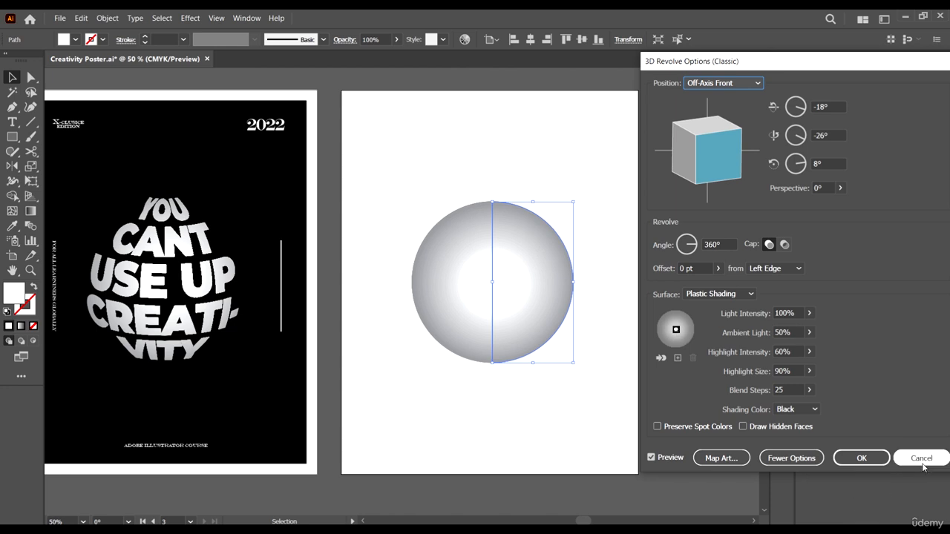
left_click(861, 458)
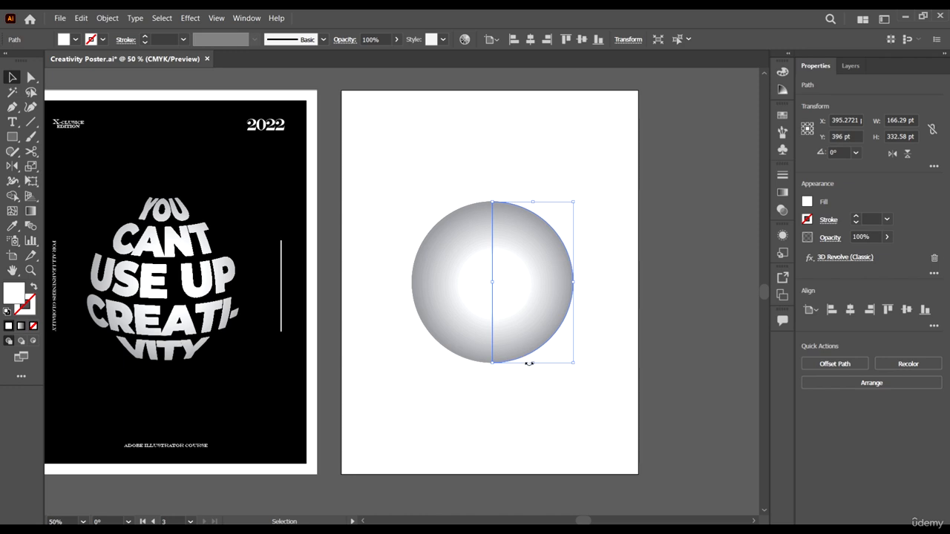
- Stretch the sphere vertically into an oval and scale it so its half-circle path measures about 156 × 358 pt
left_click_drag(535, 365, 534, 377)
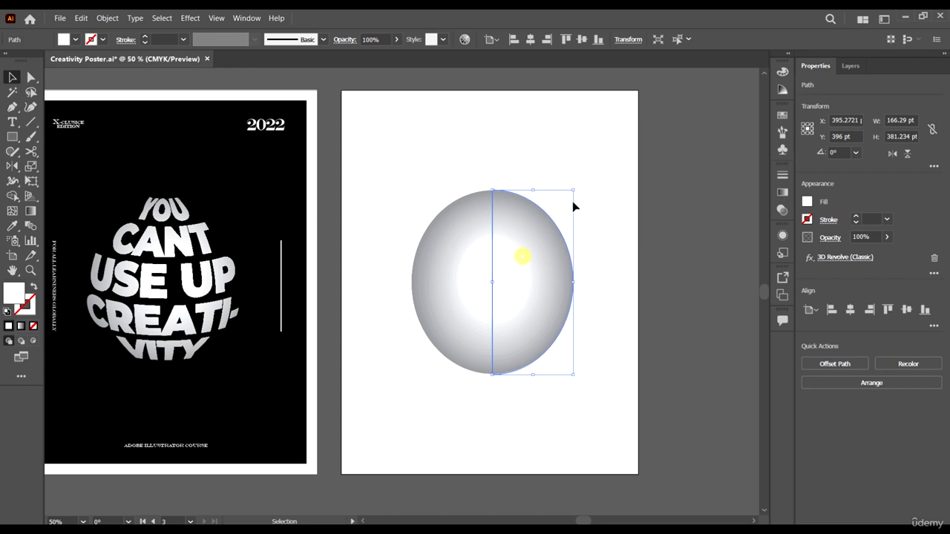
left_click_drag(573, 190, 569, 199)
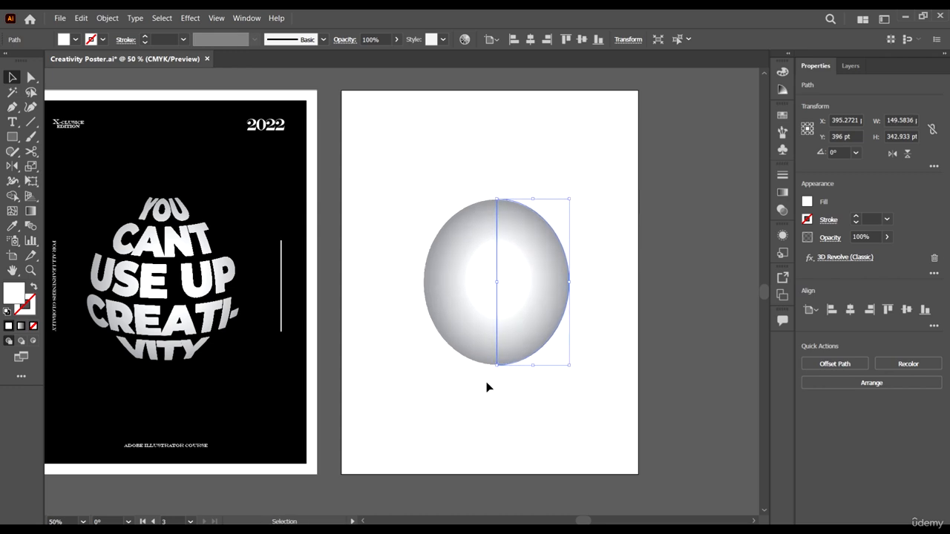
left_click(537, 389)
left_click(548, 314)
left_click_drag(569, 366, 572, 369)
scroll(601, 346, "down", 3)
scroll(602, 355, "up", 2)
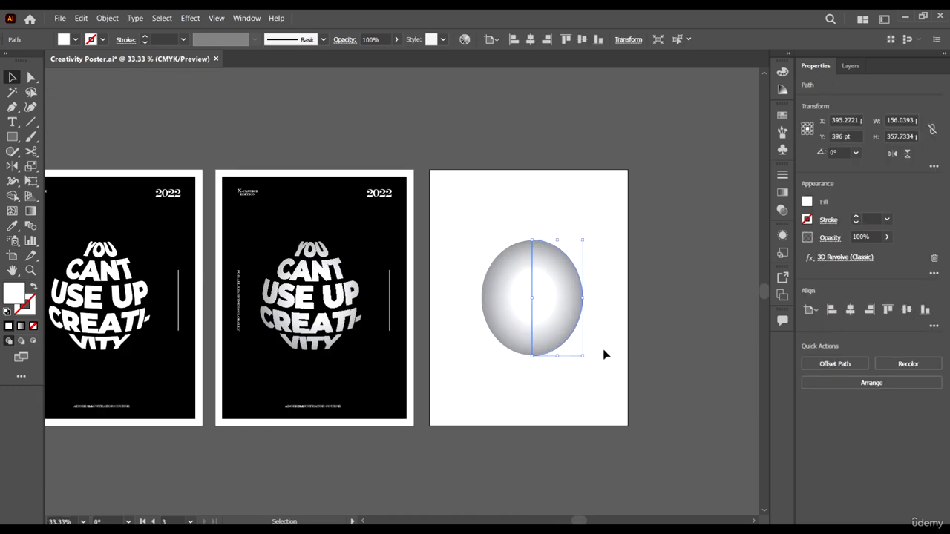
scroll(606, 354, "left", 2)
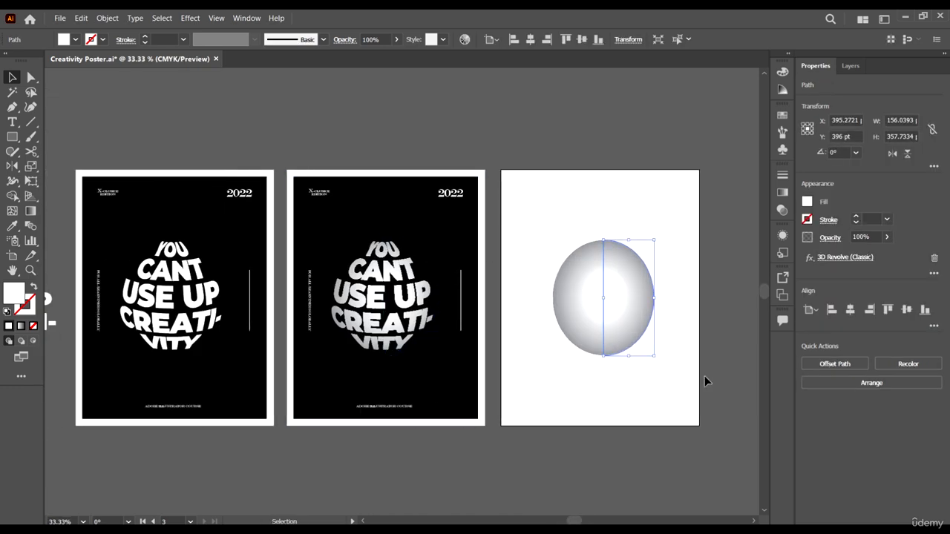
scroll(673, 373, "down", 1)
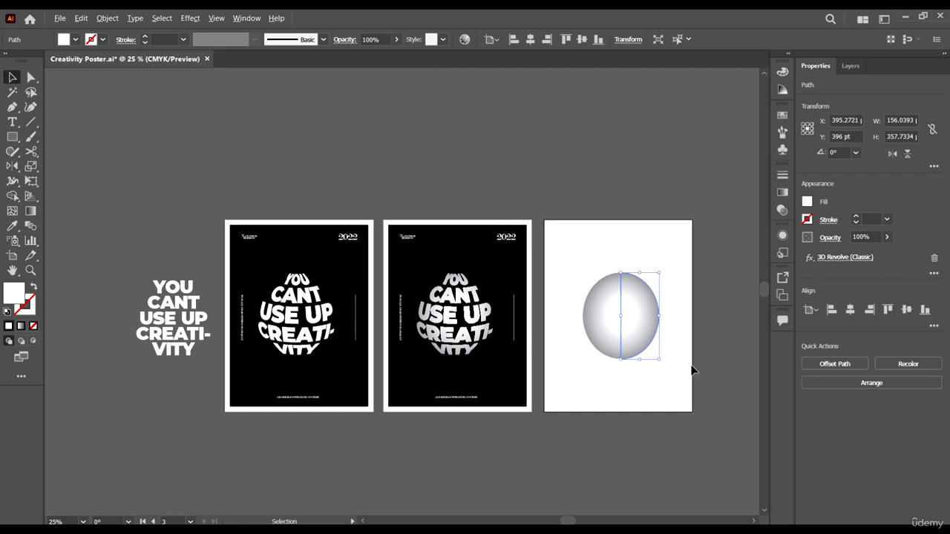
scroll(683, 330, "up", 2)
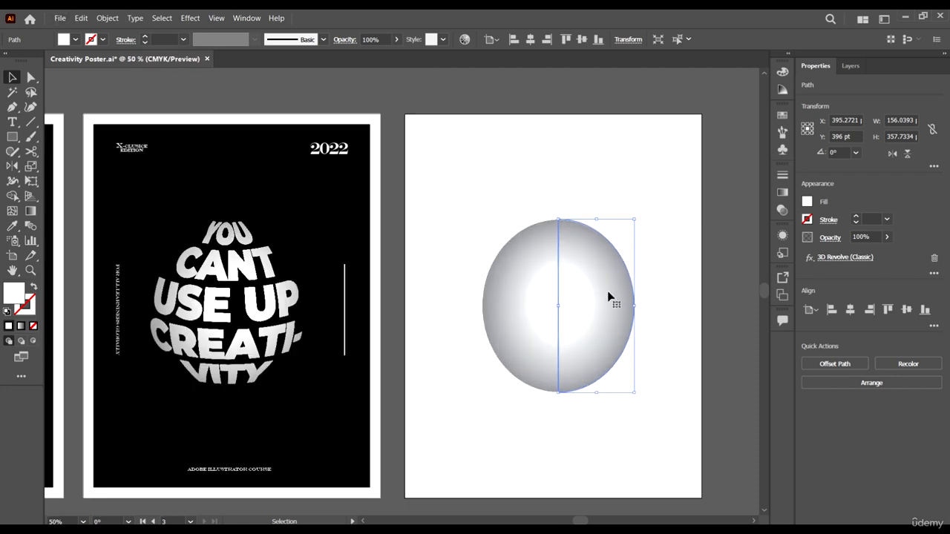
scroll(613, 299, "right", 1)
scroll(622, 318, "down", 3)
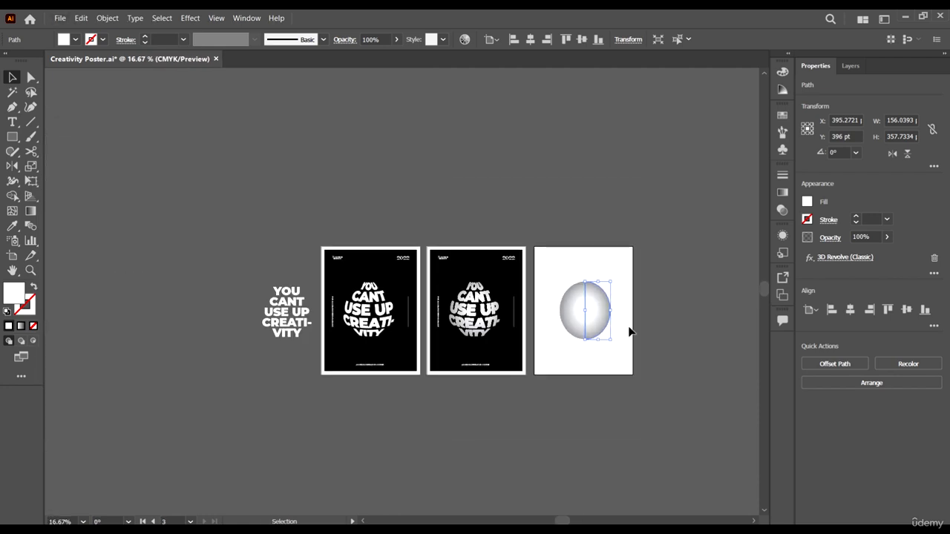
left_click(781, 130)
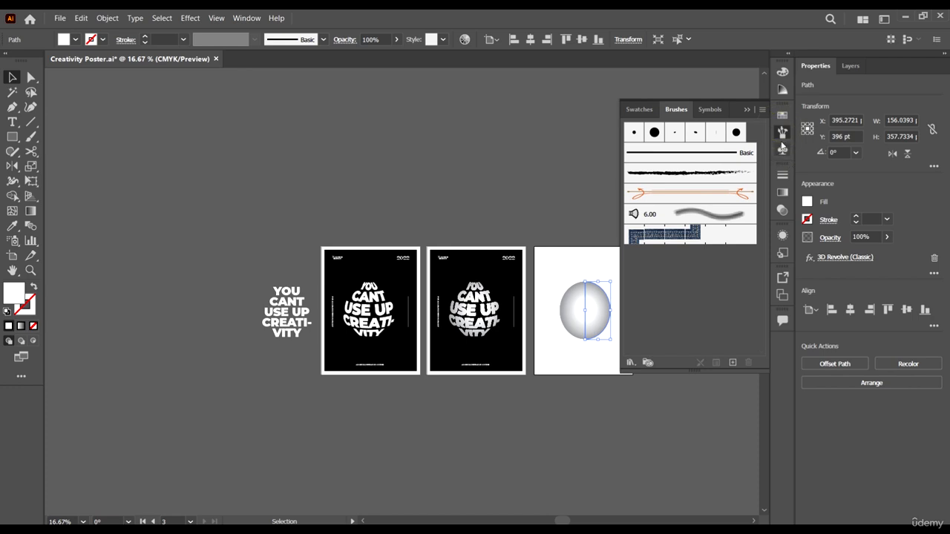
left_click(779, 130)
- Try to save the flat "YOU CANT USE UP CREATI-VITY" text group beside the first poster as a new symbol
scroll(651, 331, "right", 1)
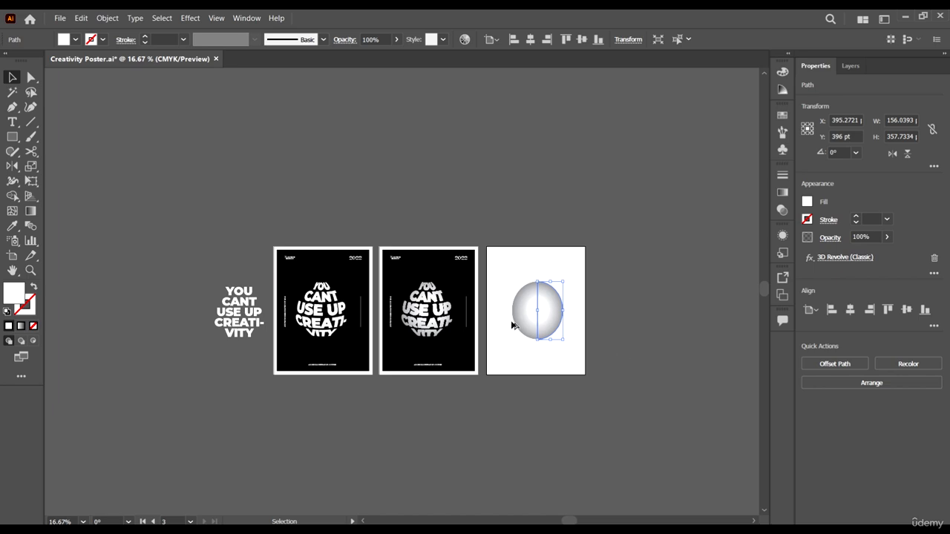
scroll(424, 326, "up", 3)
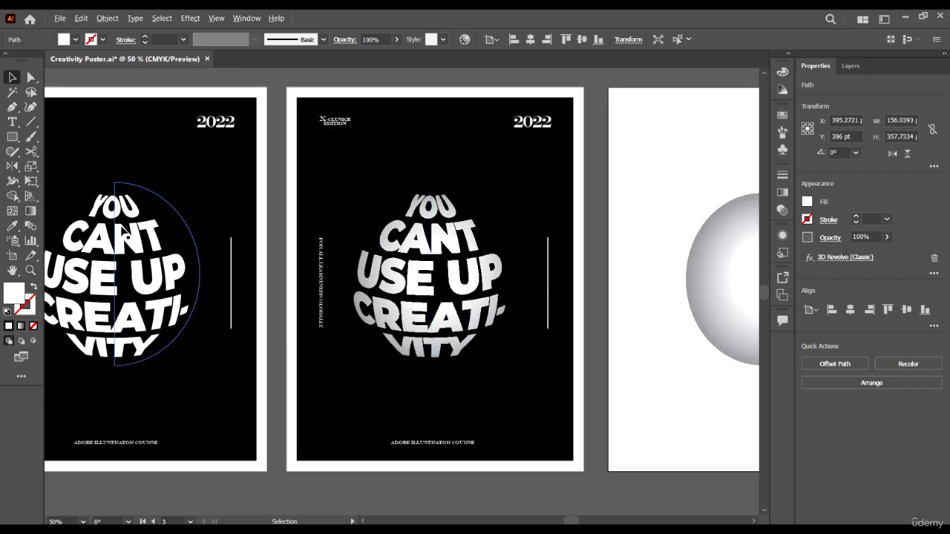
scroll(363, 318, "down", 4)
scroll(216, 318, "up", 4)
left_click(285, 277)
scroll(285, 279, "right", 2)
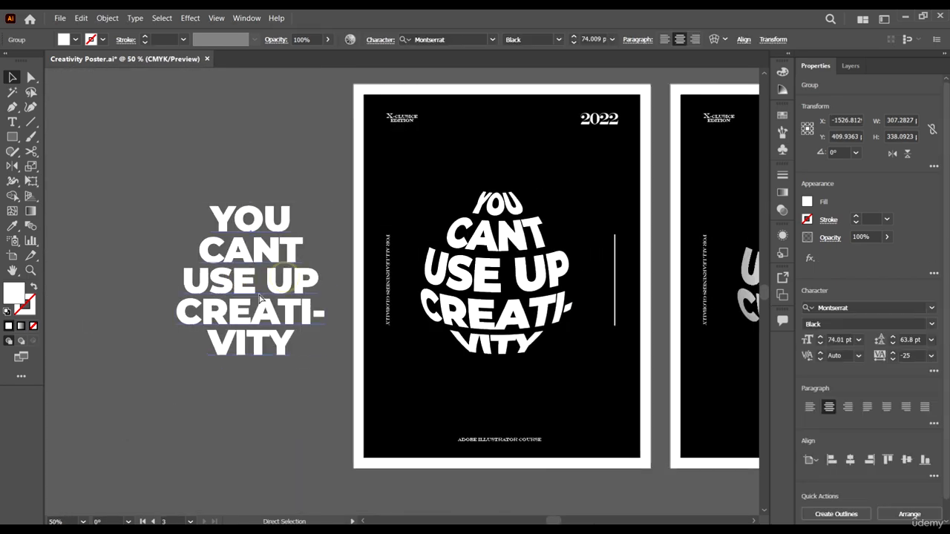
left_click(780, 146)
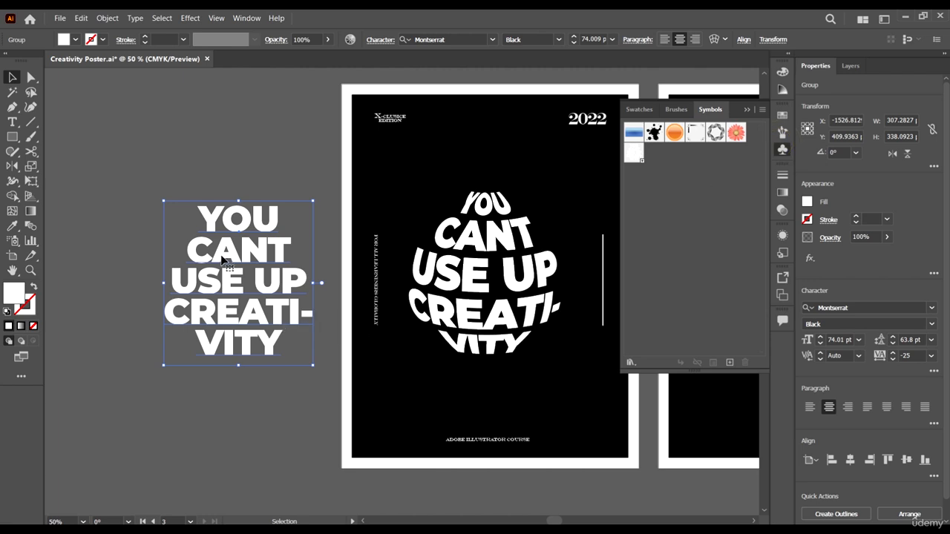
left_click_drag(226, 261, 697, 219)
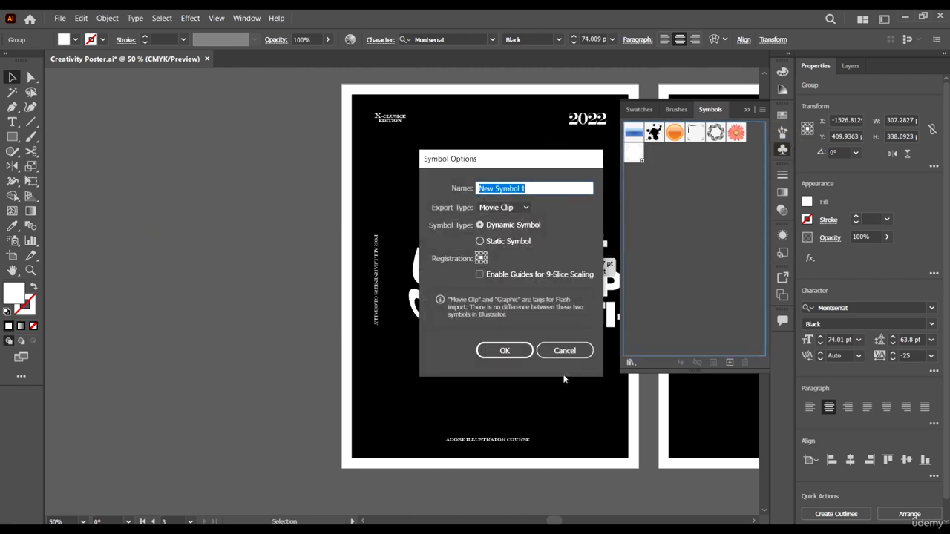
left_click(565, 350)
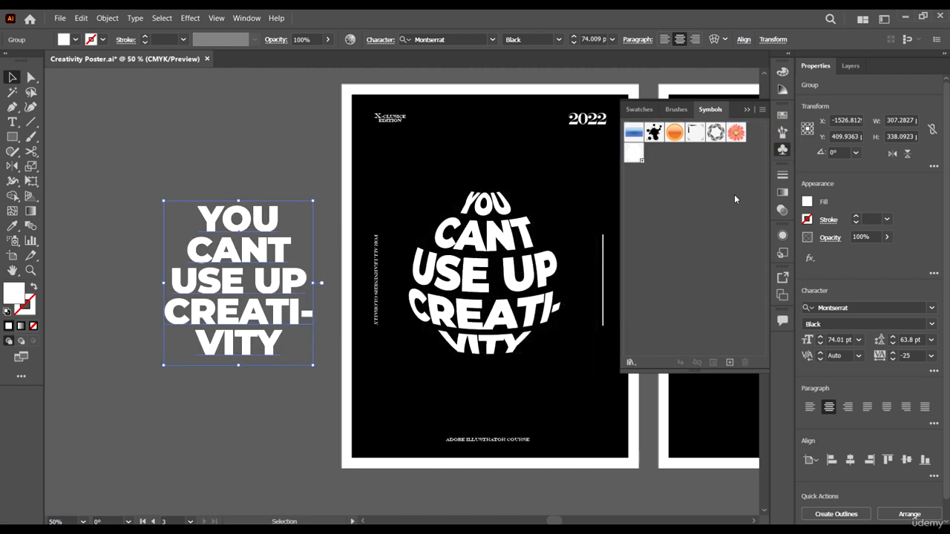
- Select the existing white text symbol and inspect the finished globe's mapped revolve path on the first poster
scroll(469, 200, "right", 4)
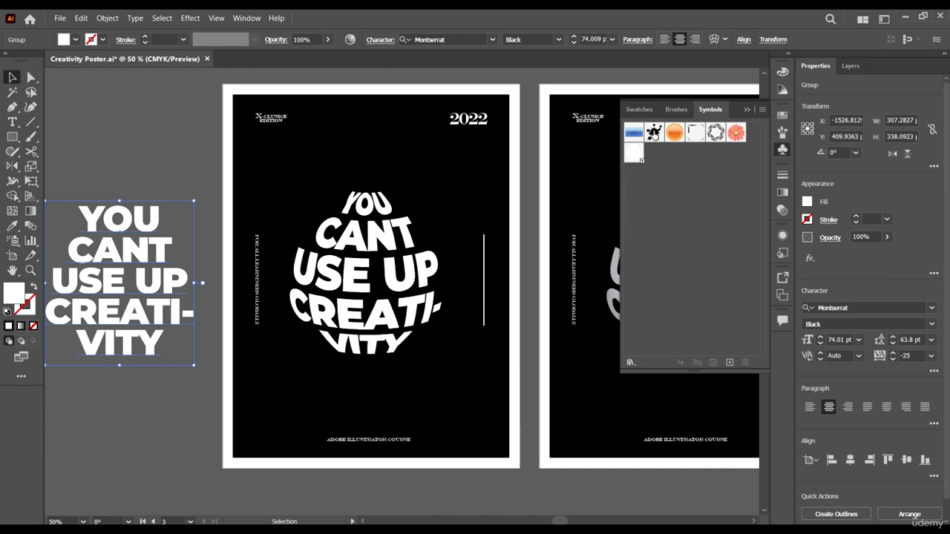
left_click(638, 155)
scroll(316, 272, "right", 6)
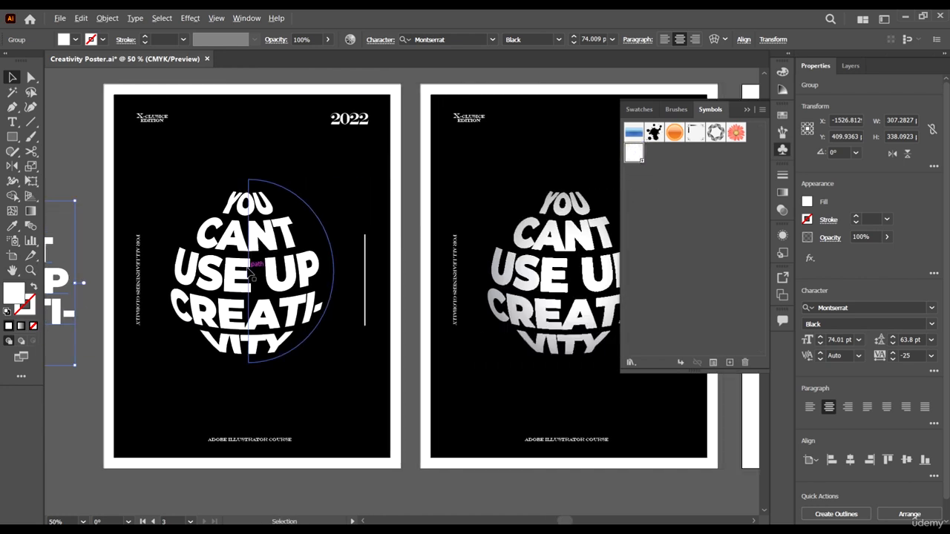
scroll(239, 267, "down", 3)
left_click(236, 261)
scroll(388, 185, "down", 2)
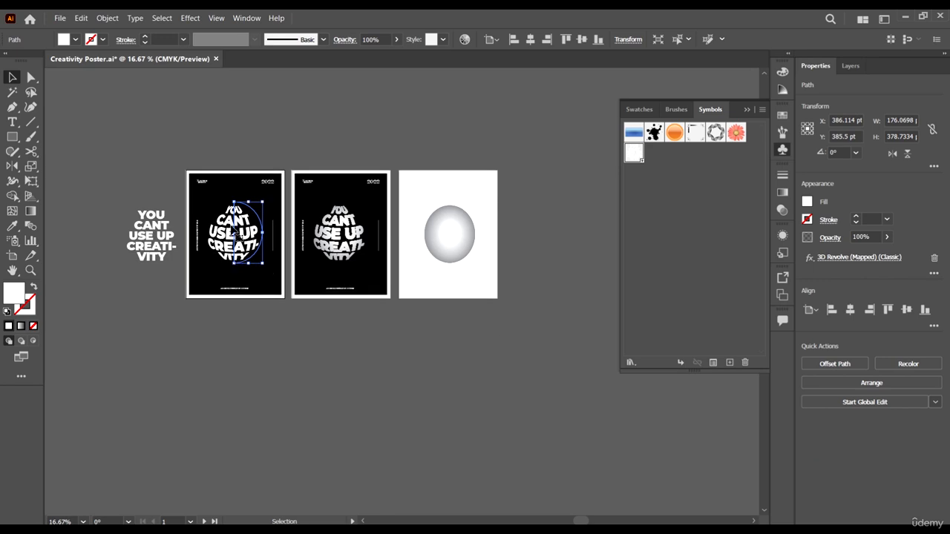
scroll(393, 222, "right", 2)
scroll(371, 238, "up", 4)
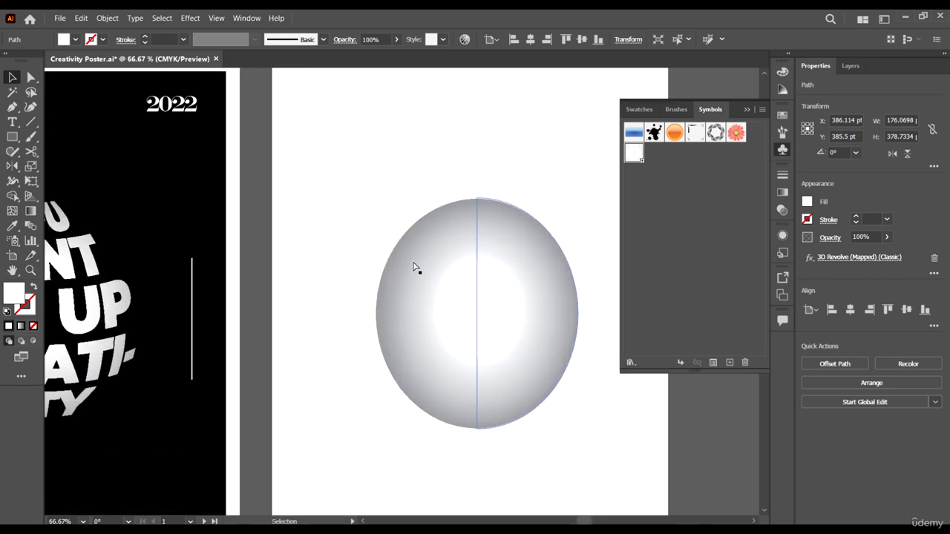
- Edit the oval's 3D Revolve effect on the third artboard and map the artwork "New Symbol" onto its surface
left_click(422, 258)
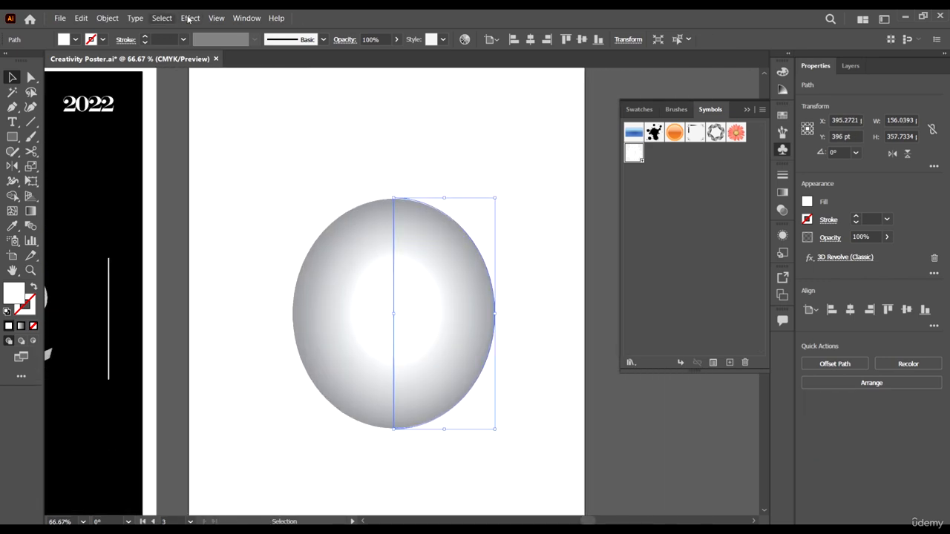
left_click(783, 235)
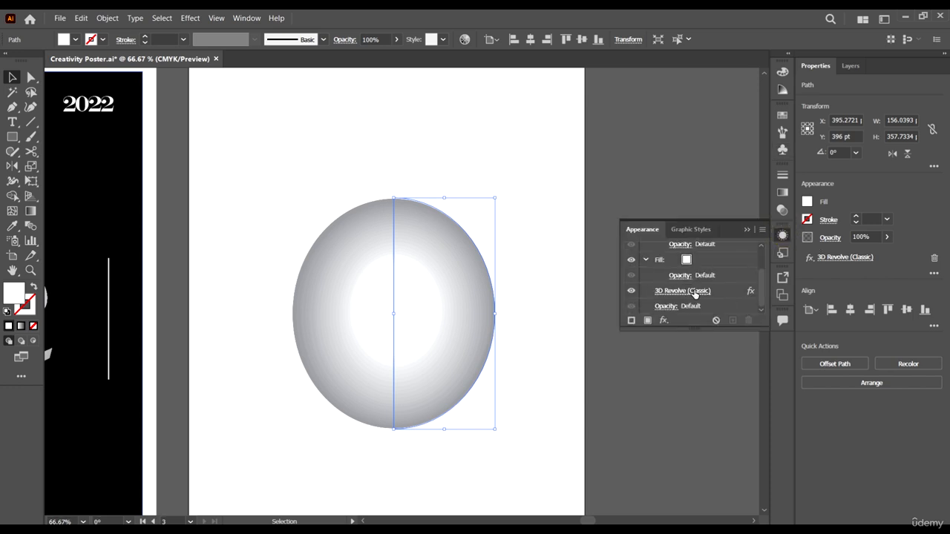
left_click(693, 292)
left_click_drag(824, 65, 799, 67)
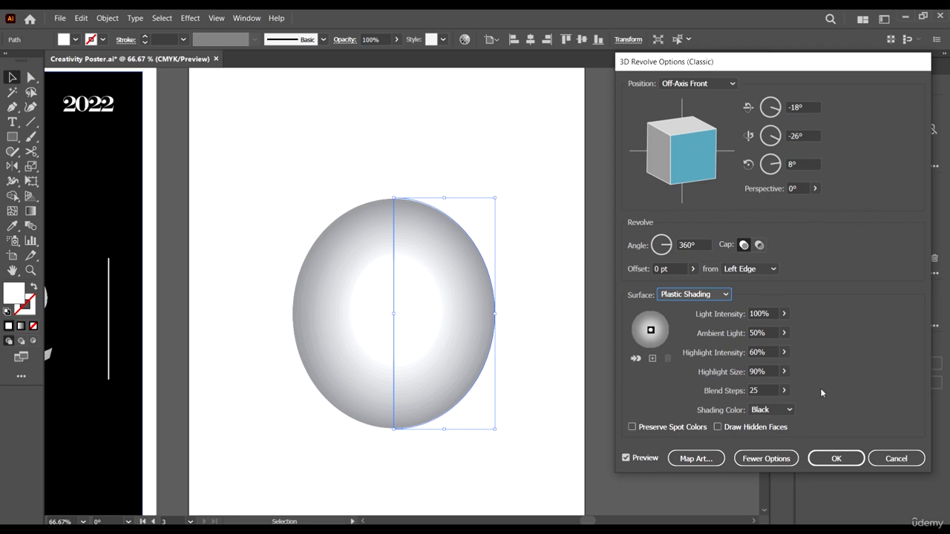
left_click(694, 459)
left_click_drag(893, 60, 818, 84)
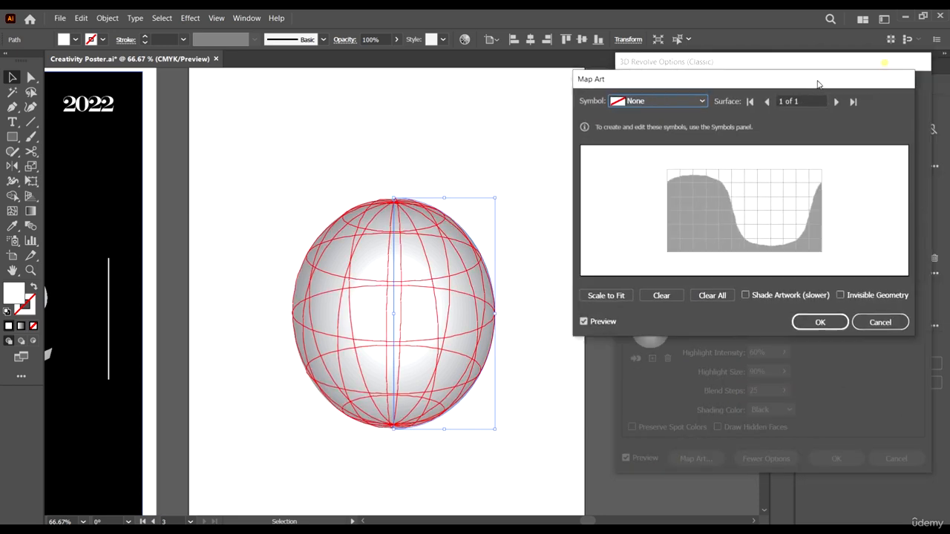
left_click(666, 106)
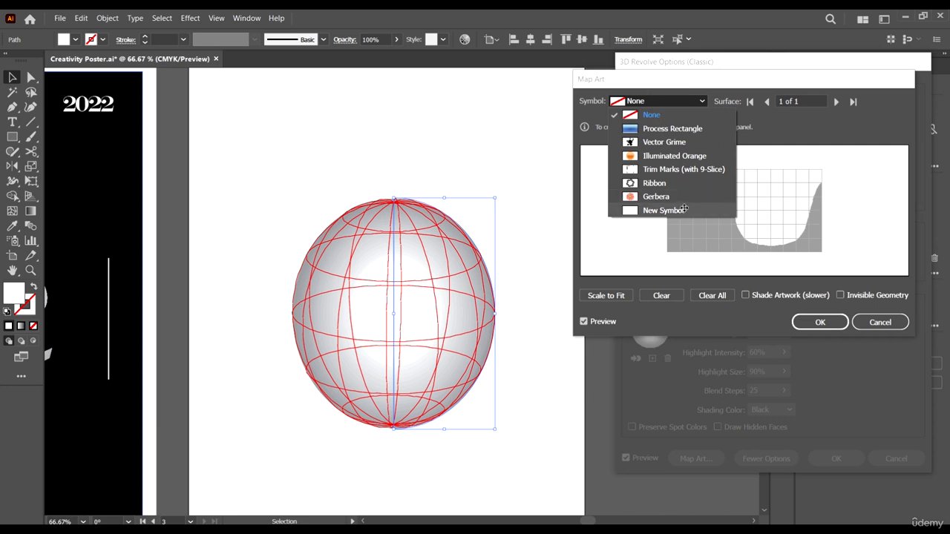
left_click(682, 211)
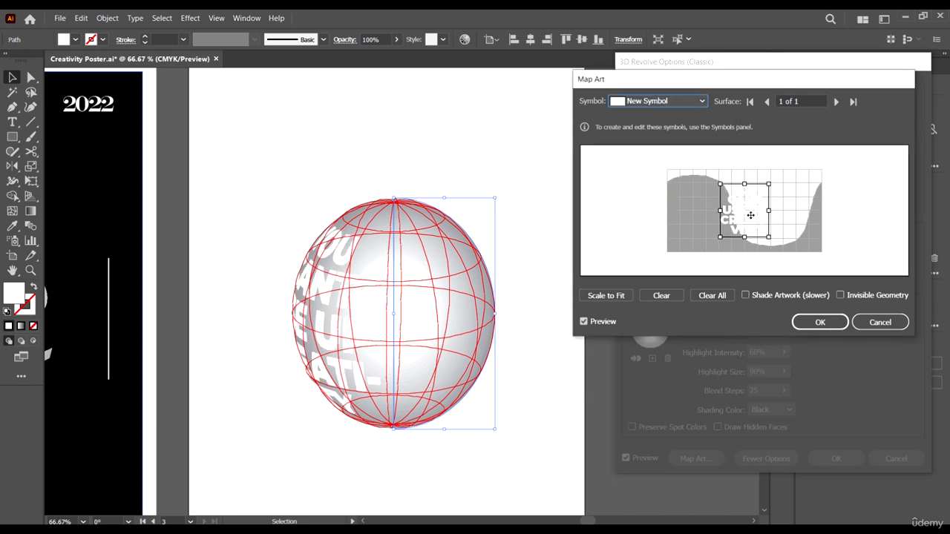
- Enlarge and centre the mapped text on the oval's visible front surface, and apply the revolve with invisible geometry
left_click_drag(756, 213, 785, 211)
left_click(788, 213)
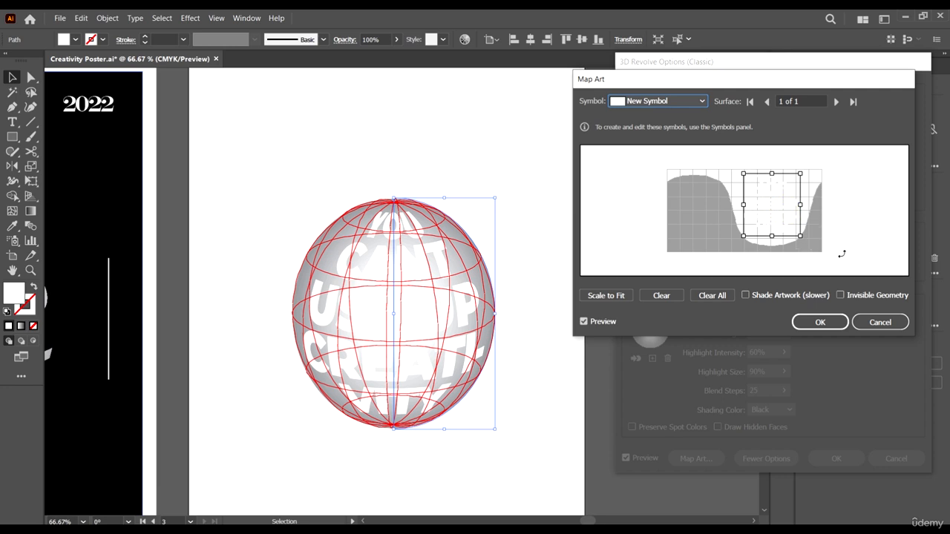
left_click(851, 296)
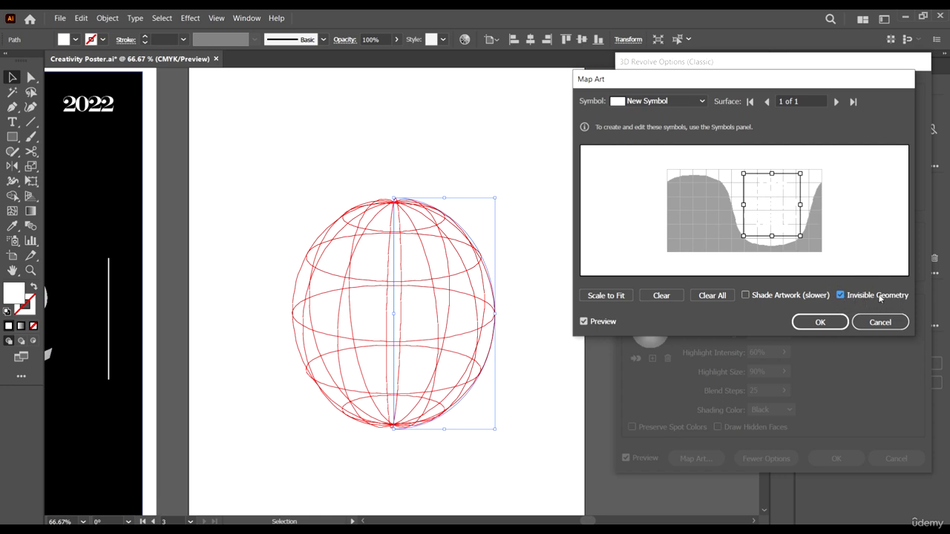
left_click(823, 324)
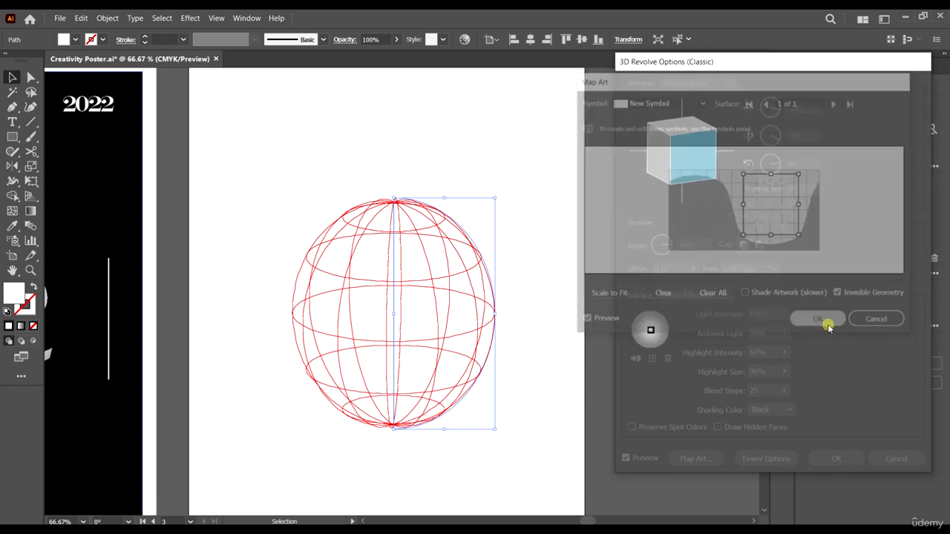
left_click(836, 459)
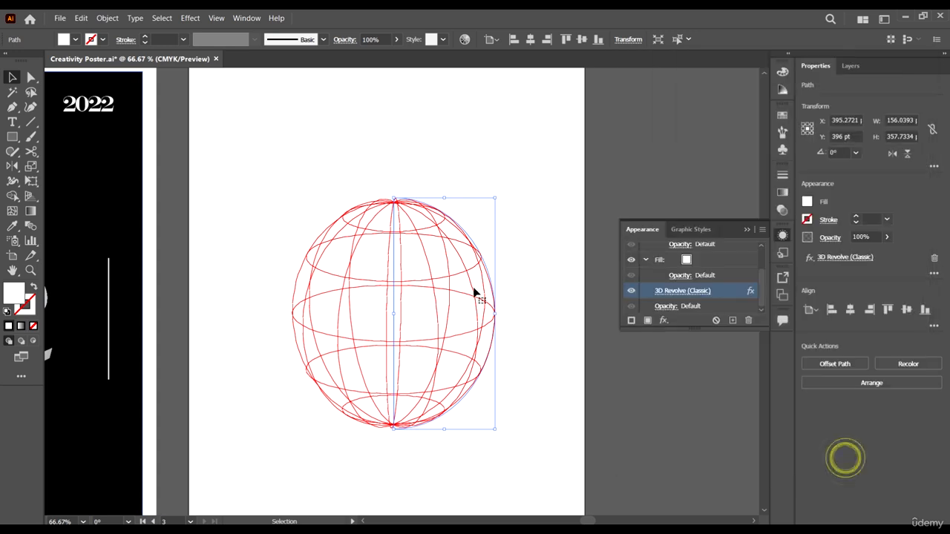
- Copy the second poster's white frame and black background rectangles onto the third artboard, aligned behind the oval text
key("ctrl+minus")
key("ctrl+minus")
key("ctrl+minus")
left_click(579, 389)
scroll(601, 339, "up", 2)
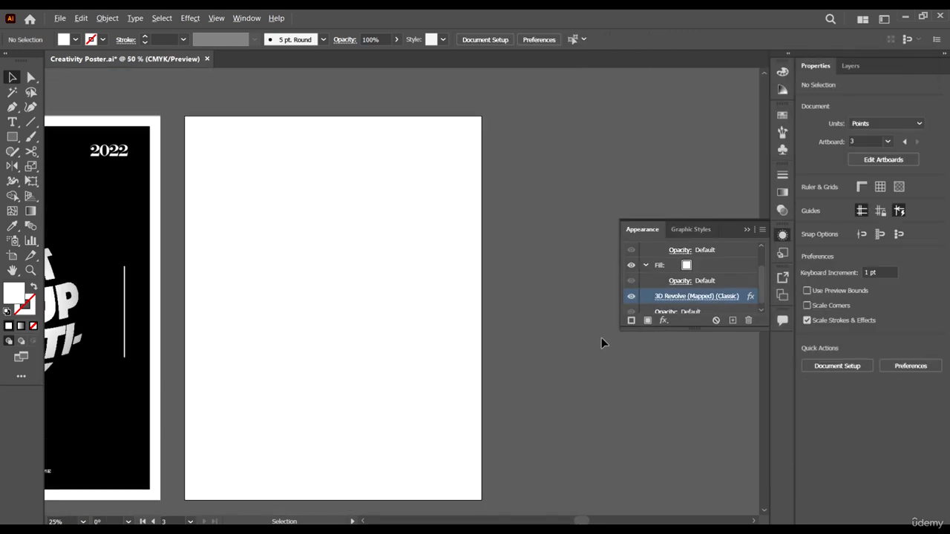
left_click(152, 132)
left_click(135, 184, "shift")
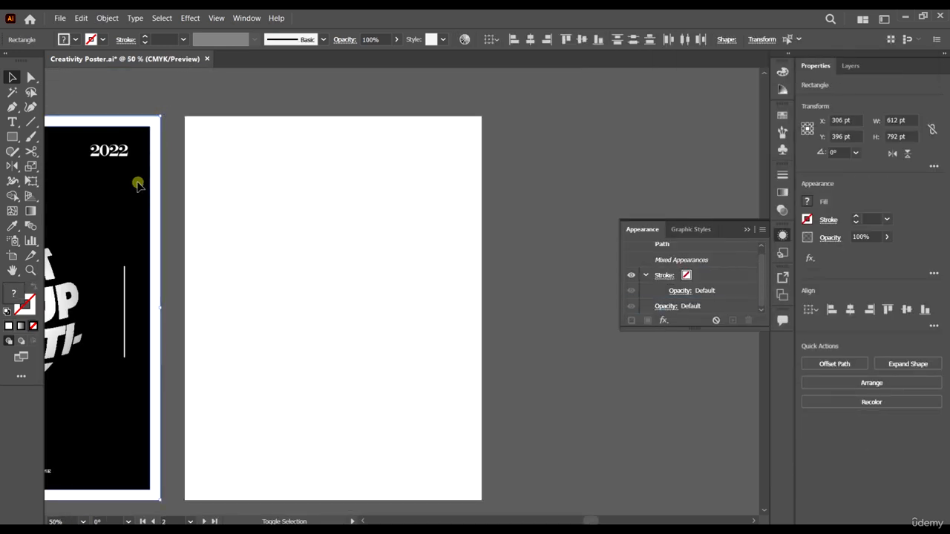
left_click_drag(136, 183, 460, 213)
scroll(562, 329, "left", 2)
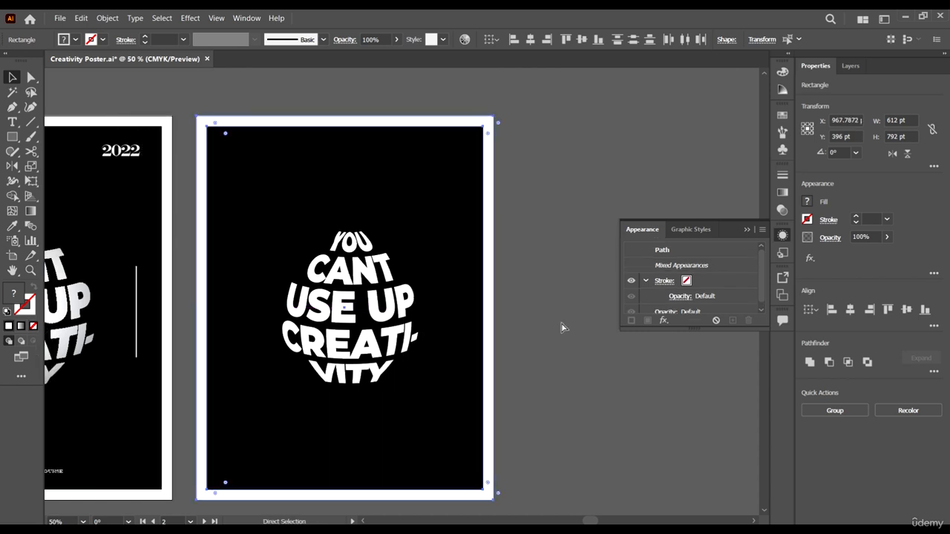
scroll(590, 363, "up", 1)
scroll(587, 367, "down", 2)
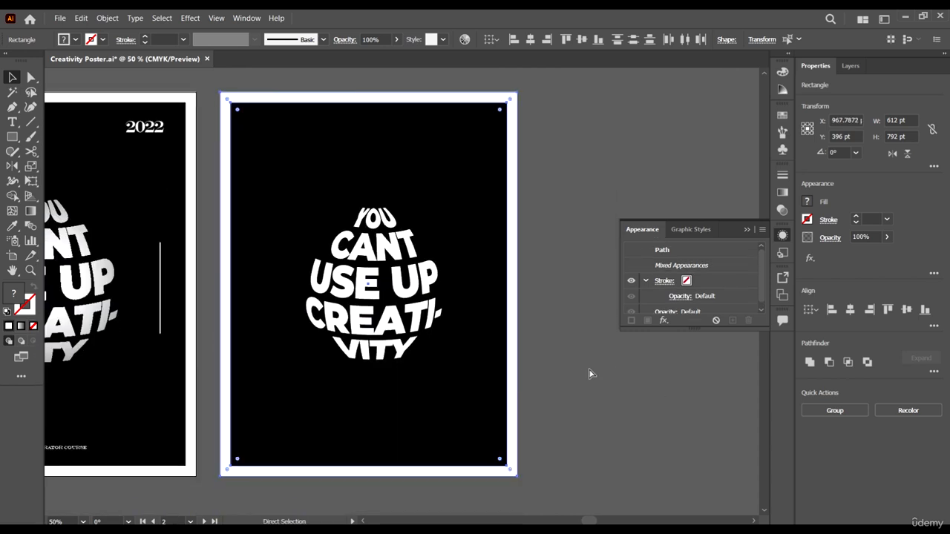
scroll(592, 383, "left", 3)
left_click(661, 424)
scroll(656, 377, "down", 2)
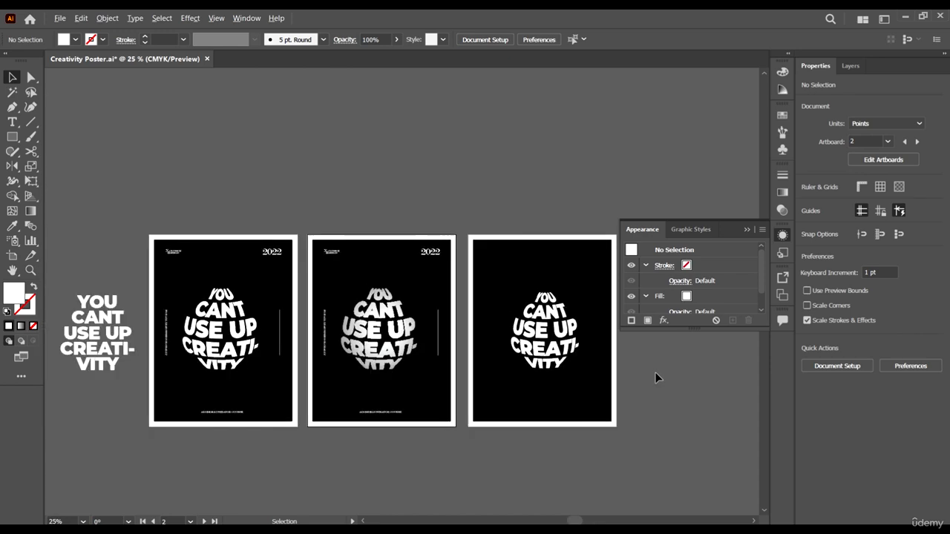
- Edit the third poster's 3D Revolve effect and turn on Shade Artwork for the mapped text
scroll(602, 379, "up", 3)
scroll(546, 330, "down", 2)
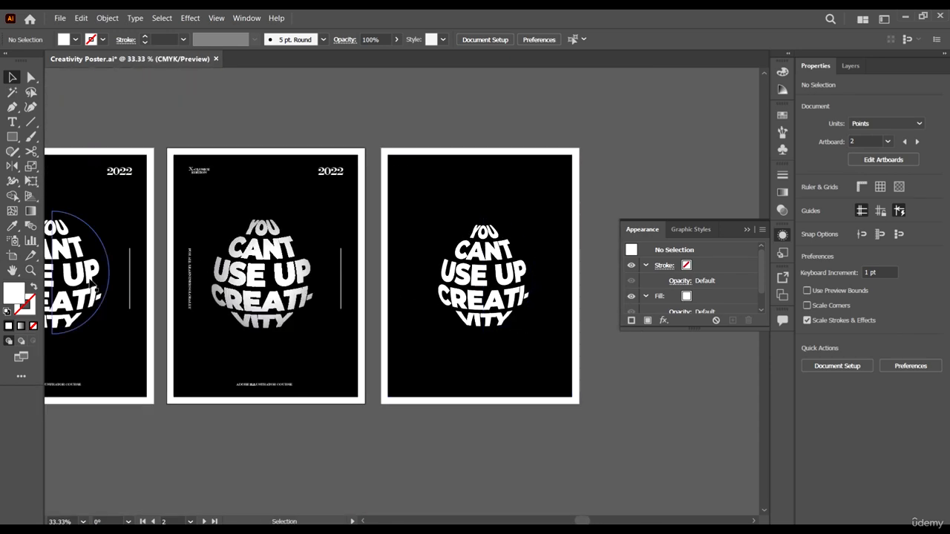
left_click(92, 285)
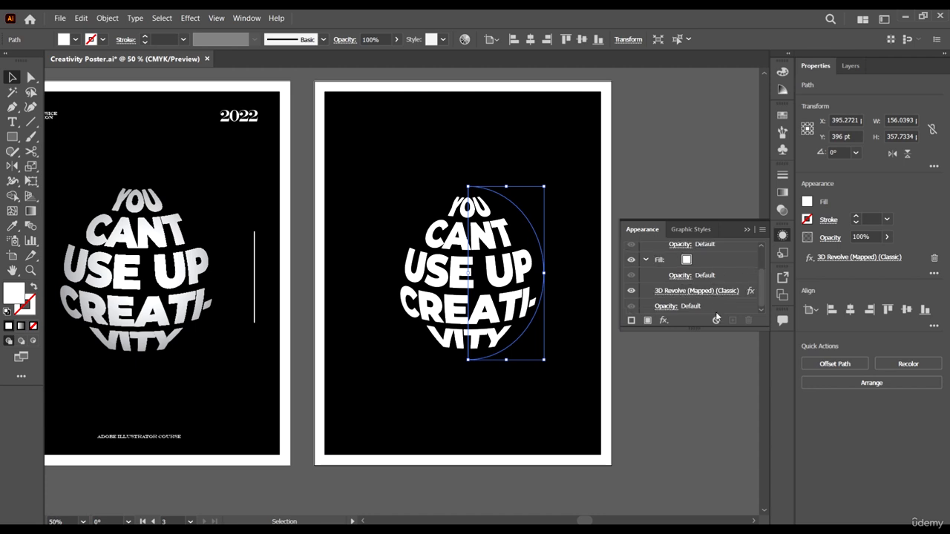
left_click(716, 294)
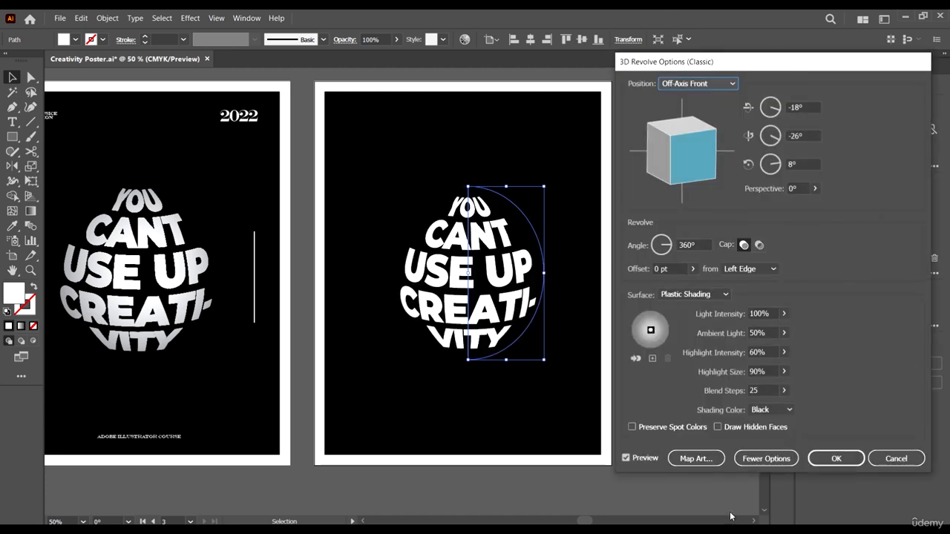
left_click(696, 459)
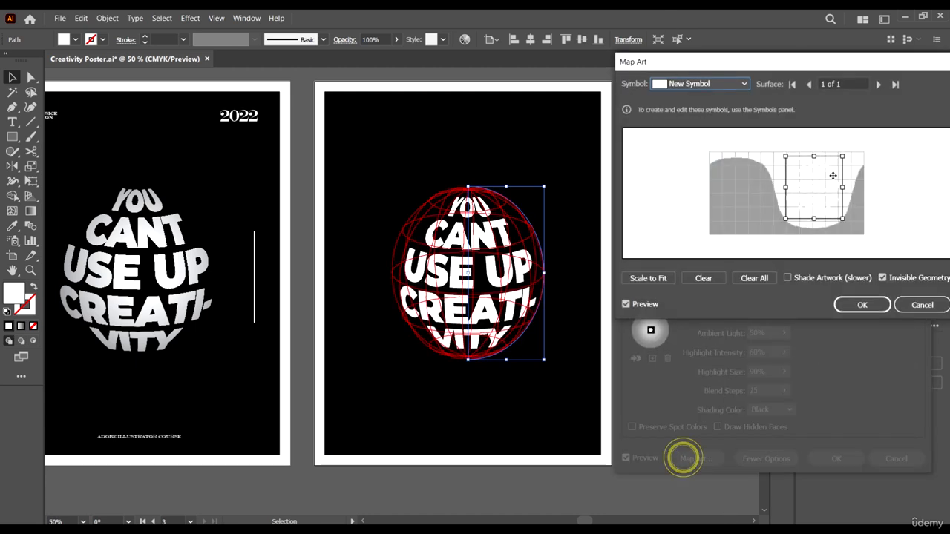
left_click(788, 278)
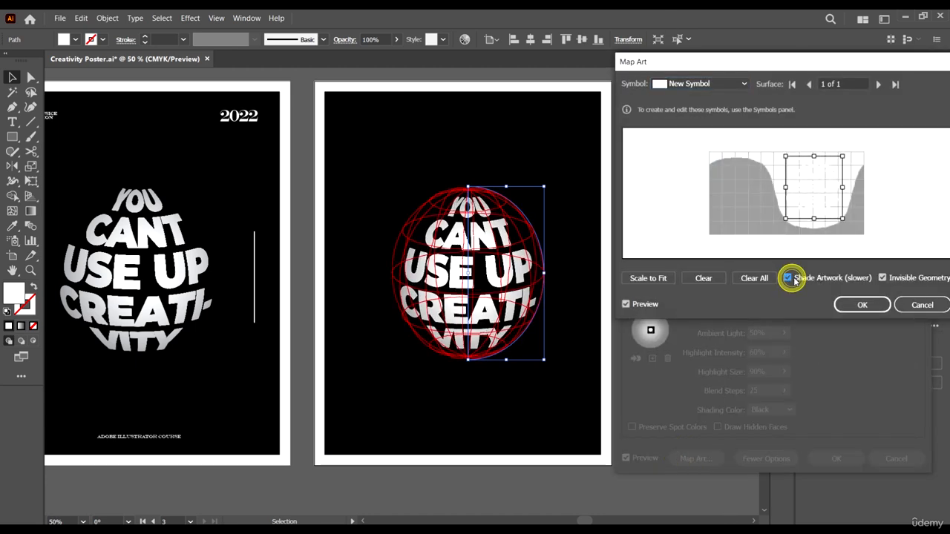
left_click(857, 305)
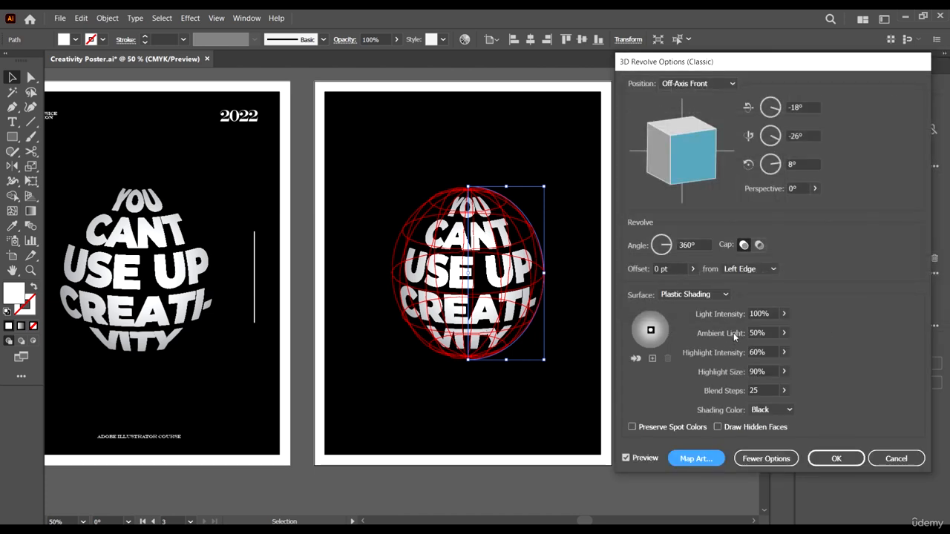
- Set the revolve's light intensity to 66% and highlight intensity to 49%, and apply the effect
left_click(782, 315)
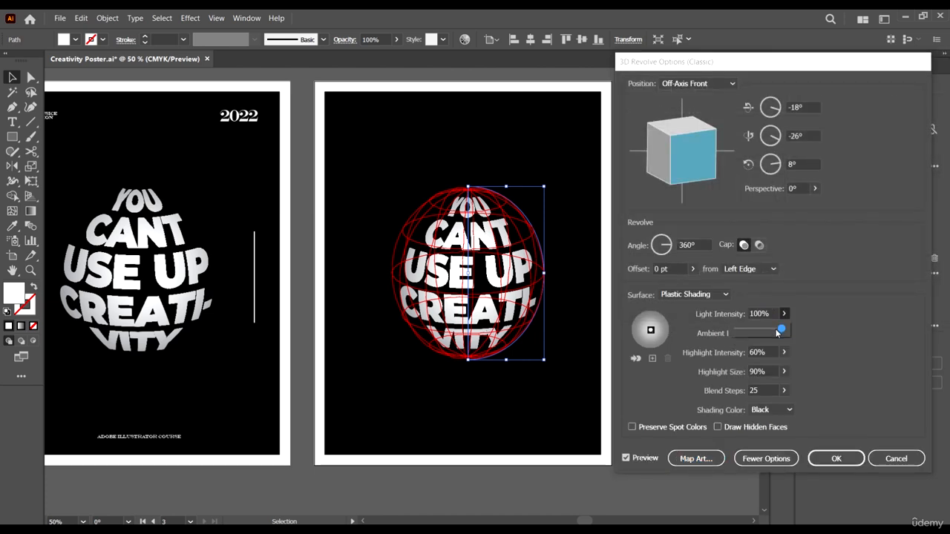
left_click_drag(781, 330, 764, 333)
left_click(821, 349)
left_click(784, 352)
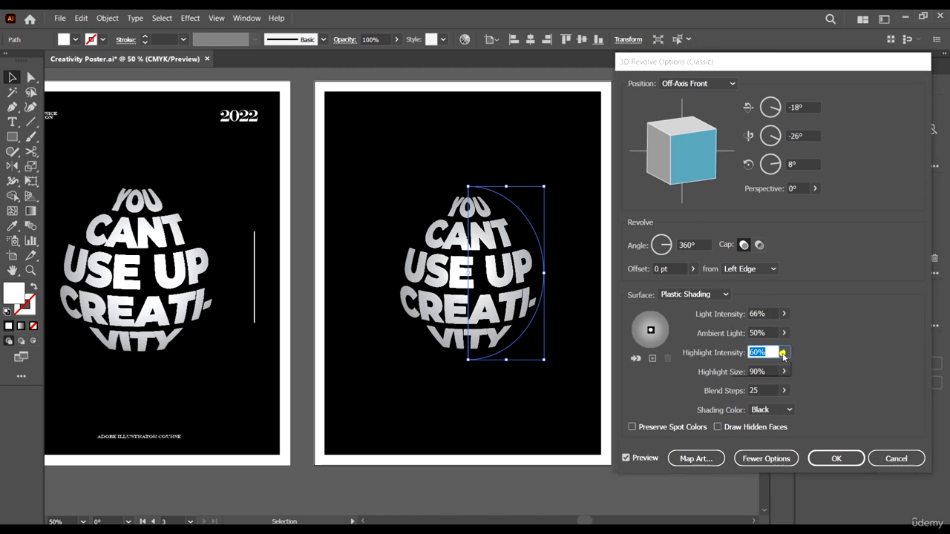
mouse_move(757, 369)
left_mouse_down()
mouse_move(746, 373)
mouse_move(763, 367)
left_mouse_up()
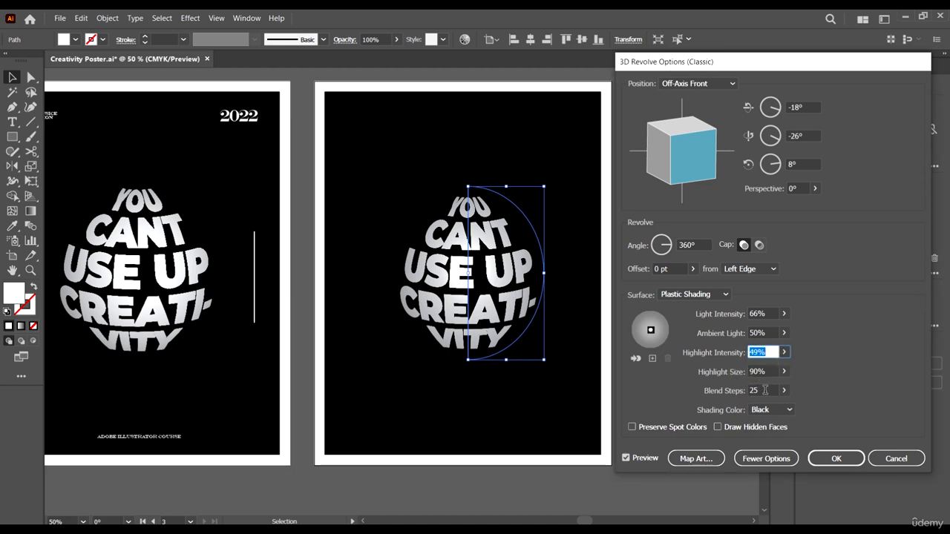
left_click(783, 372)
left_click(824, 454)
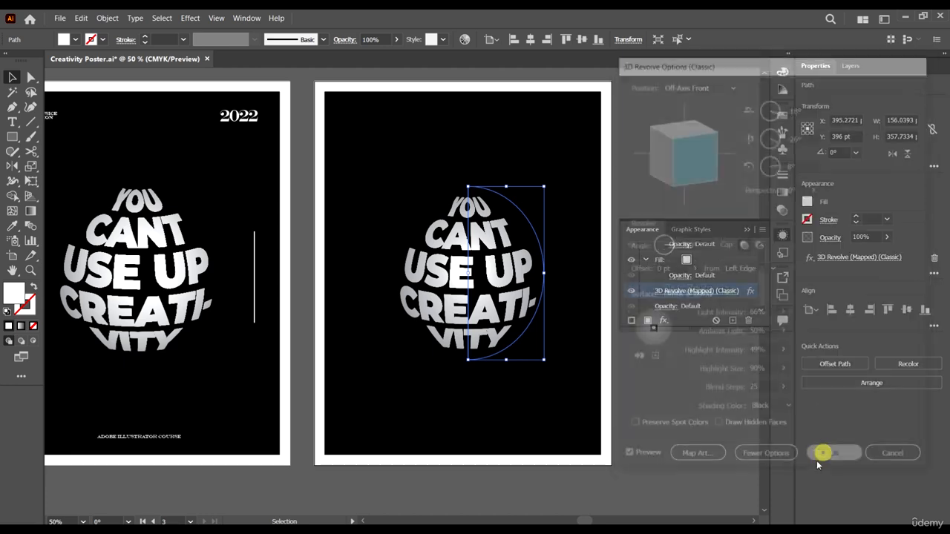
left_click(716, 420)
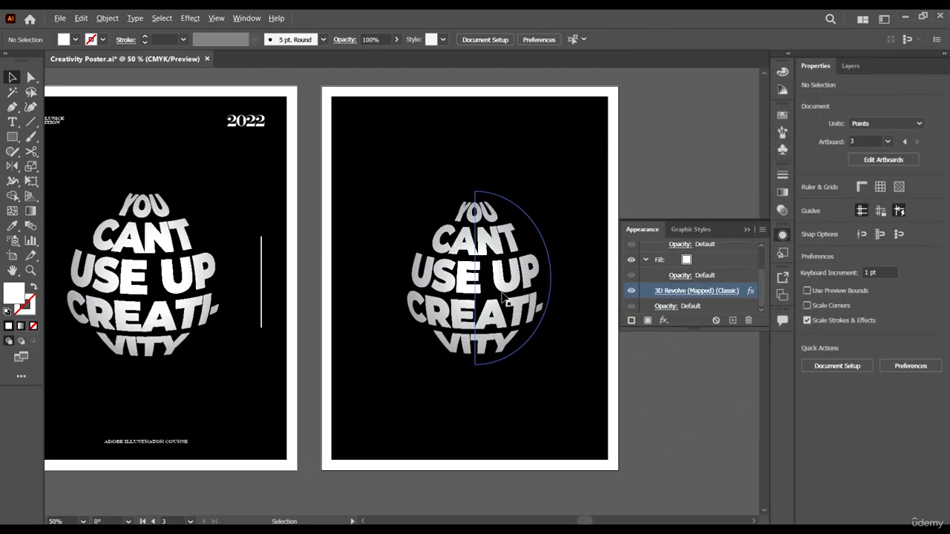
- Turn off Shade Artwork in the third poster's revolve mapping so the text is plain white, and apply the effect
left_click(476, 248)
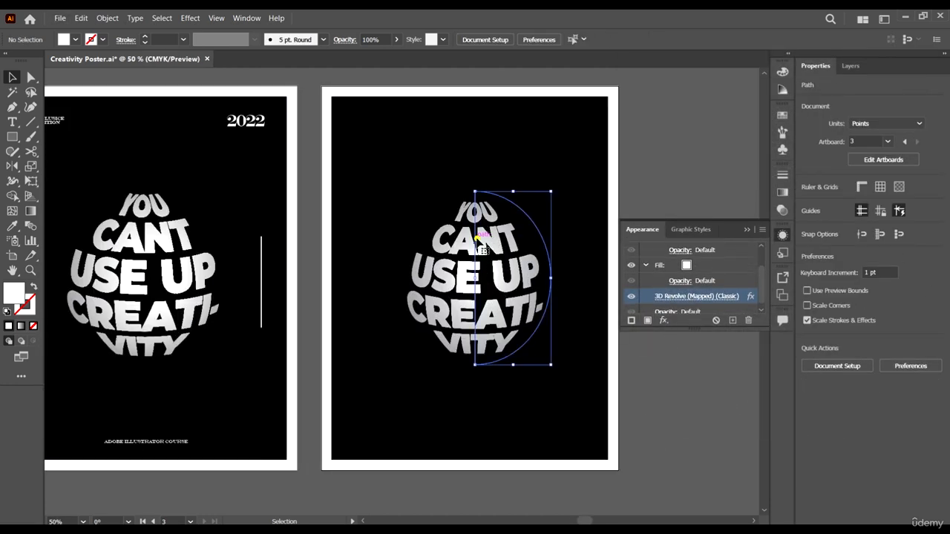
left_click(718, 296)
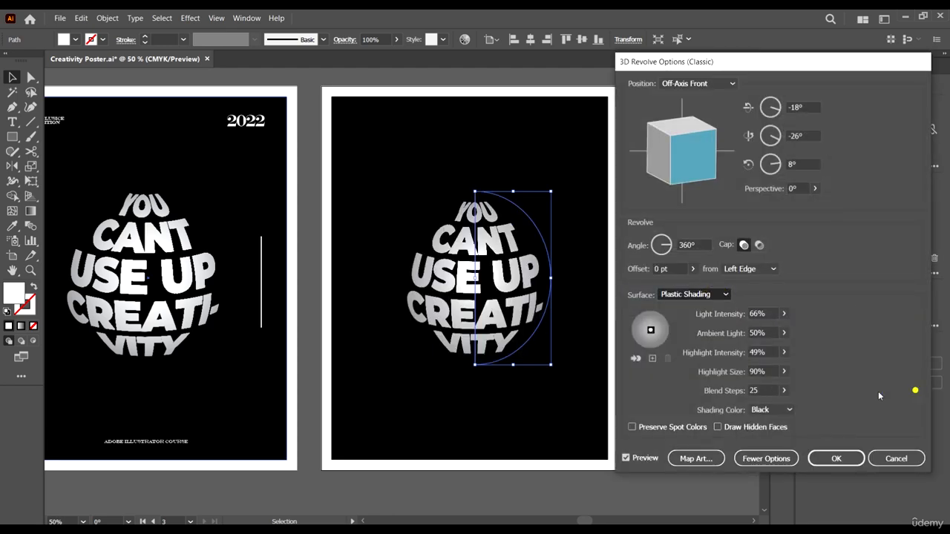
left_click(702, 458)
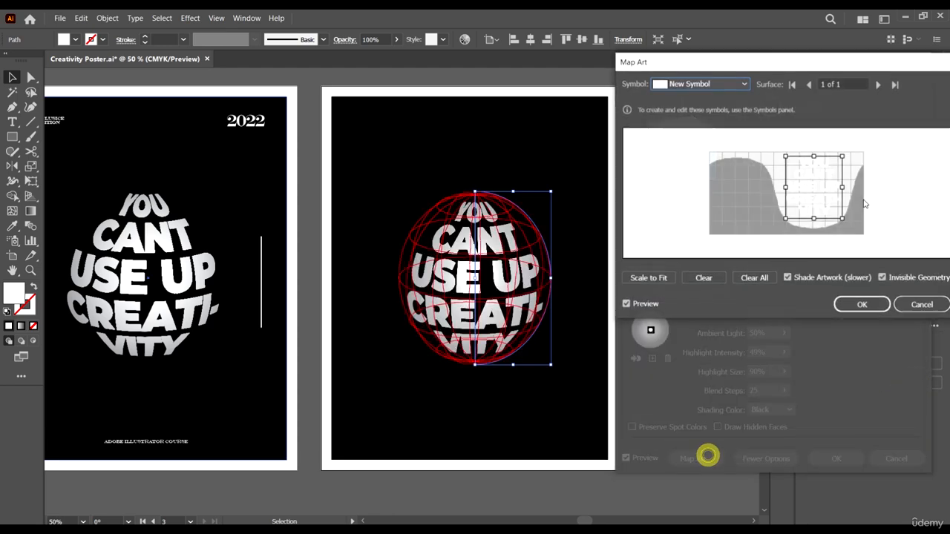
left_click(787, 278)
left_click(862, 304)
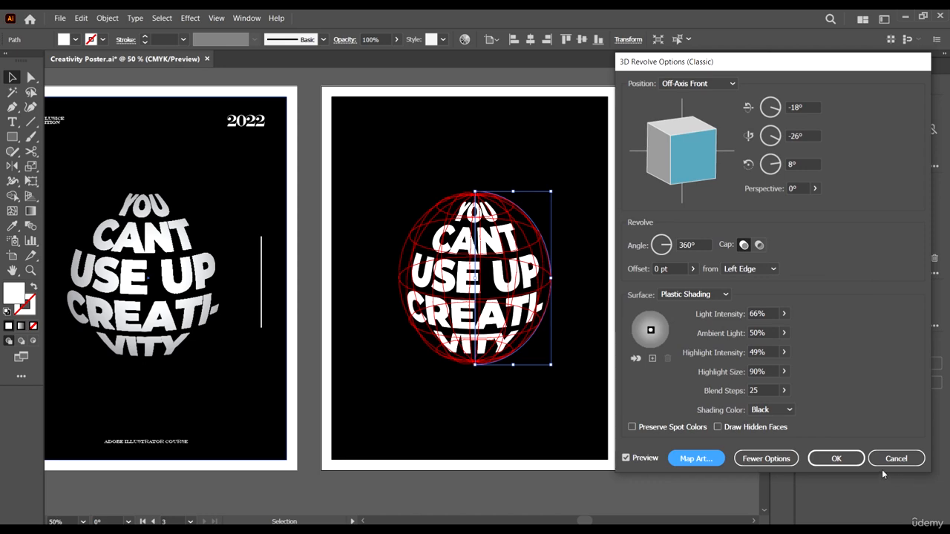
left_click(833, 457)
key("ctrl+minus")
key("ctrl+minus")
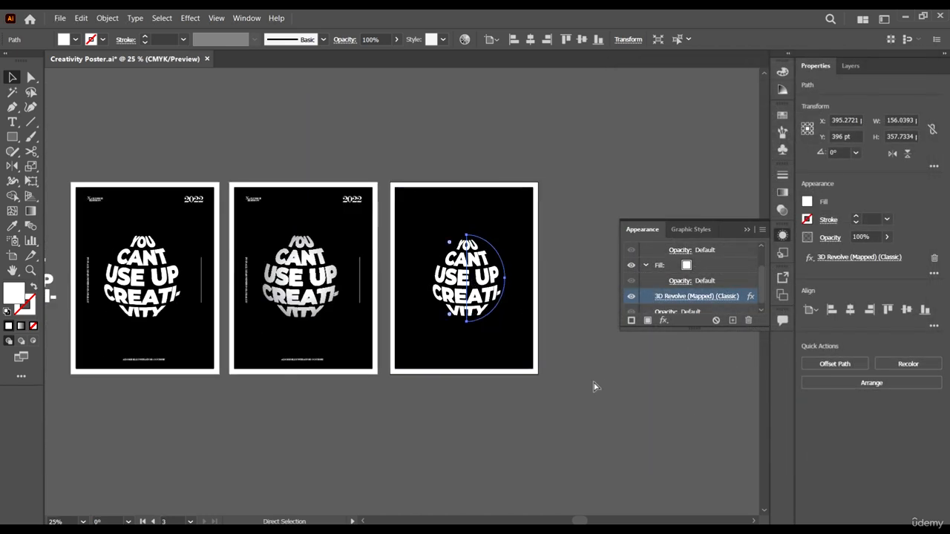
left_click(596, 382)
- Copy the second poster's group of small texts and side line onto the third poster and centre it horizontally
key("ctrl+plus")
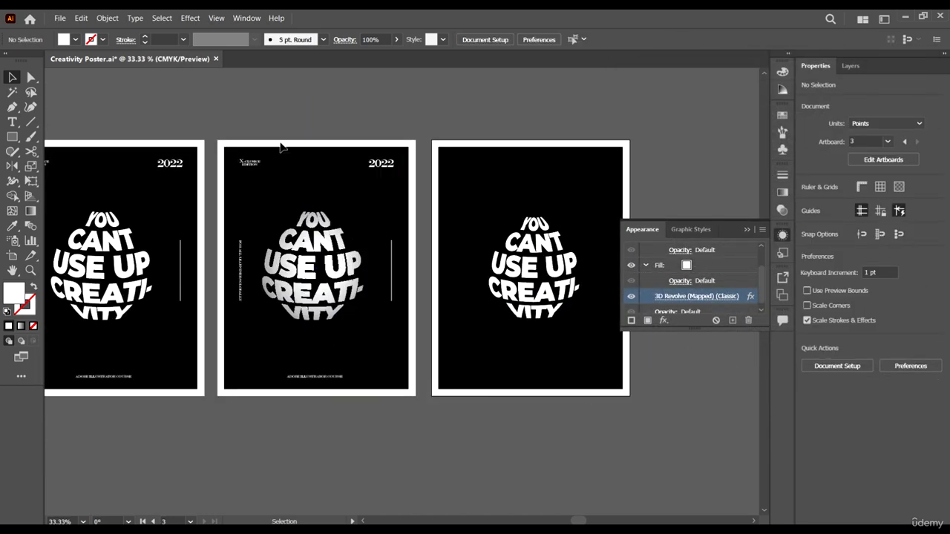
scroll(282, 146, "right", 2)
left_click(319, 167)
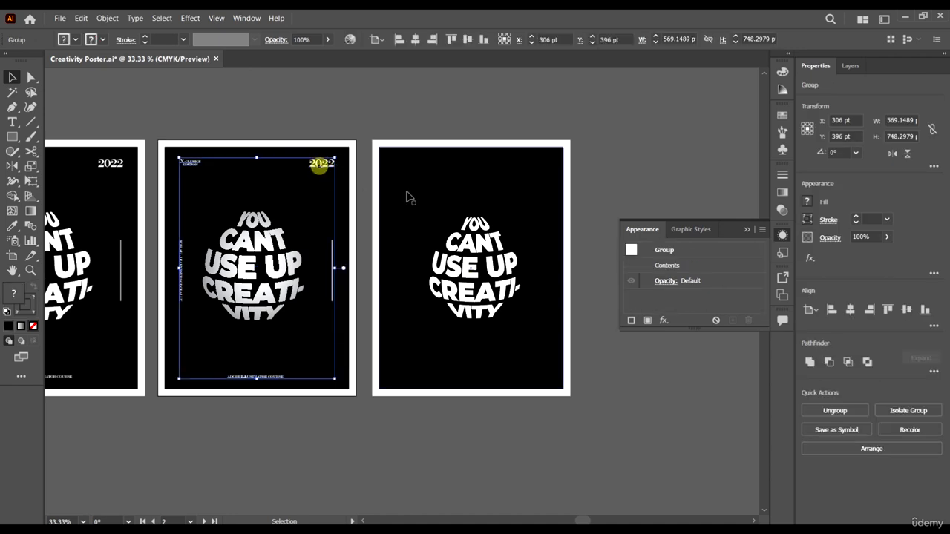
left_click_drag(323, 165, 548, 179)
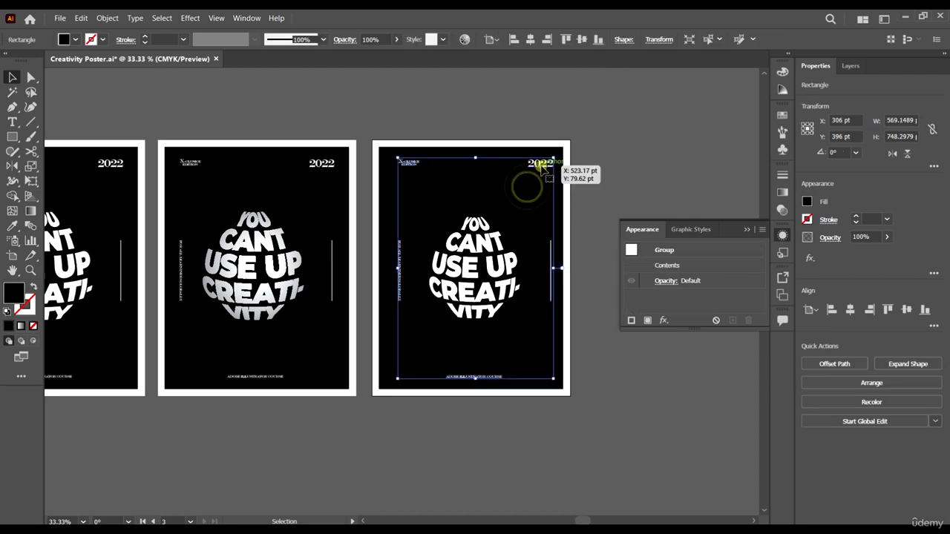
left_click(415, 40)
left_click(619, 158)
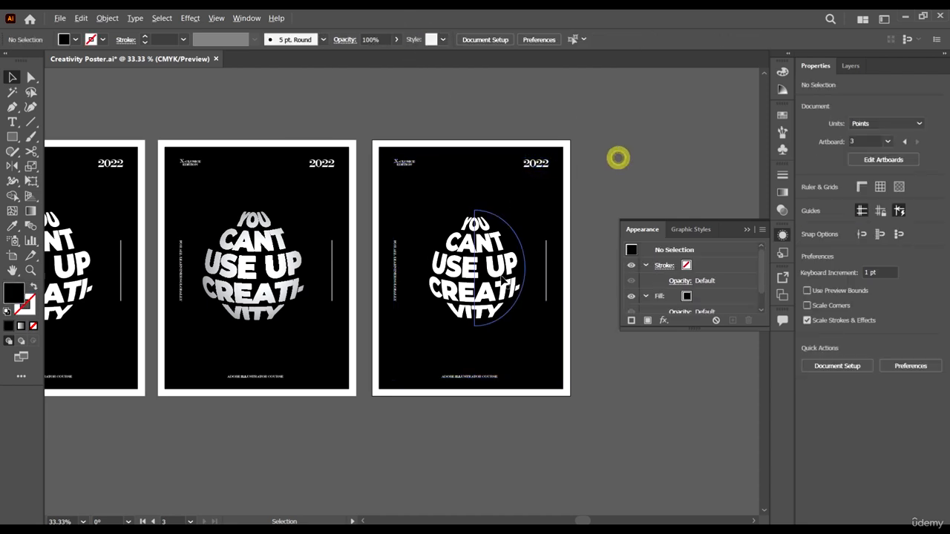
- Scale up the third poster's oval text from its centre until its half-circle path measures about 170 × 389 pt
scroll(495, 274, "up", 1)
left_click(490, 248)
left_click_drag(539, 177, 546, 171)
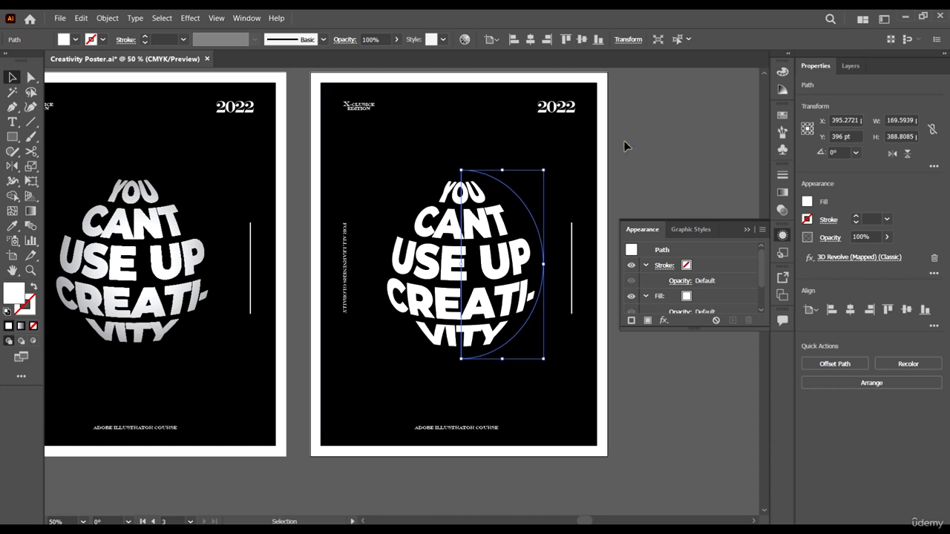
left_click(625, 142)
- Compare the finished third poster with the two earlier posters, both close up and side by side
scroll(626, 172, "down", 3)
scroll(622, 172, "up", 3)
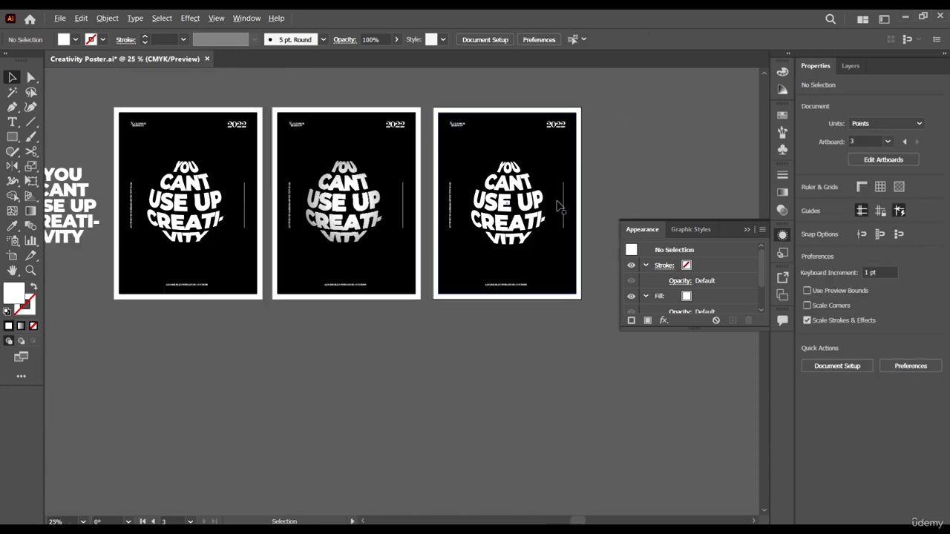
scroll(551, 202, "up", 2)
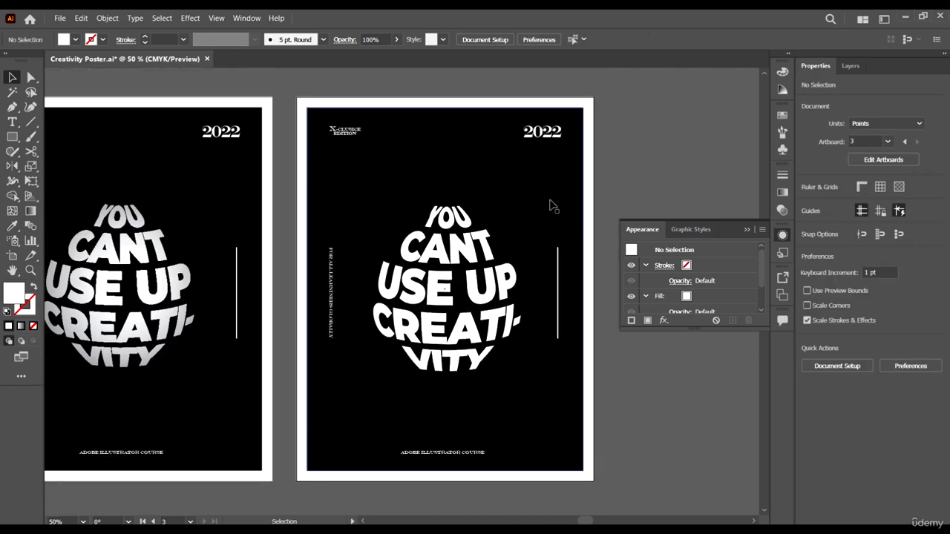
scroll(550, 203, "right", 3)
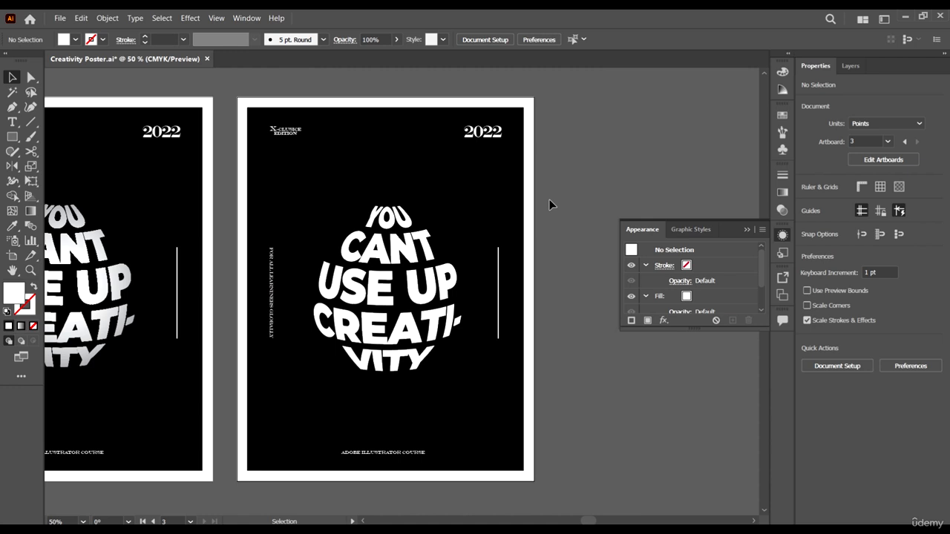
scroll(557, 283, "down", 2)
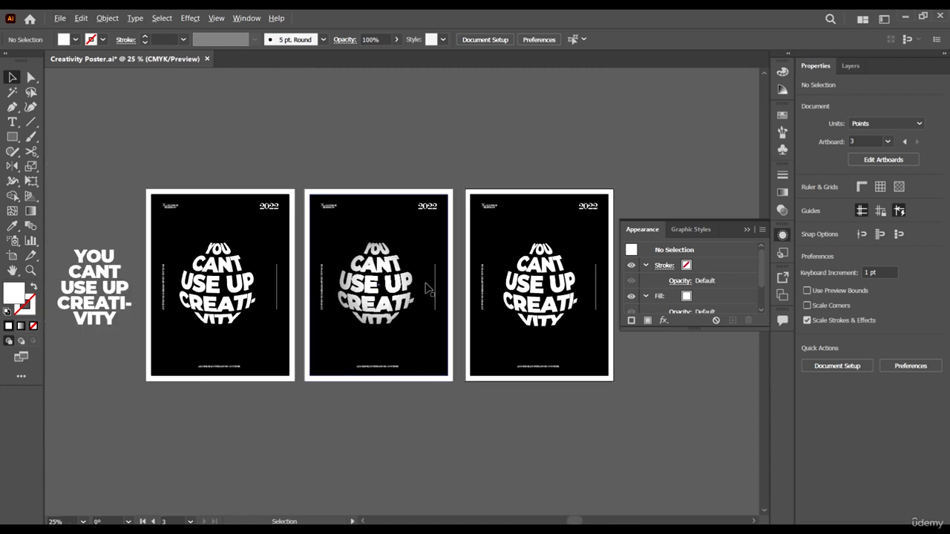
scroll(460, 309, "down", 1)
scroll(468, 310, "up", 1)
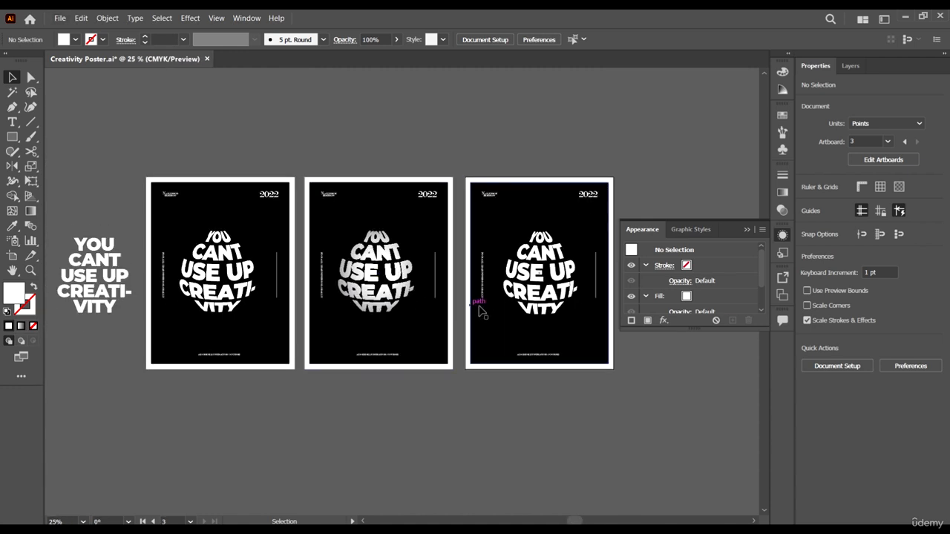
scroll(583, 349, "right", 2)
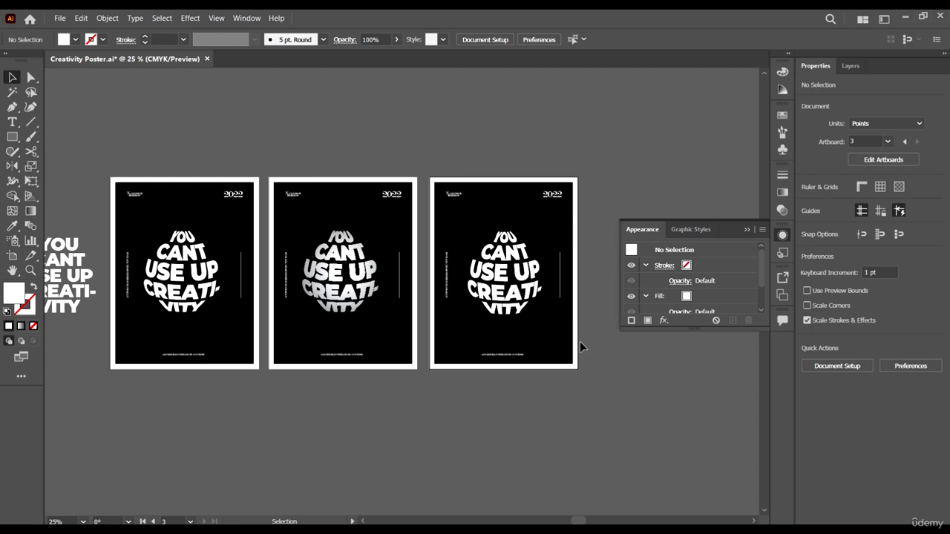